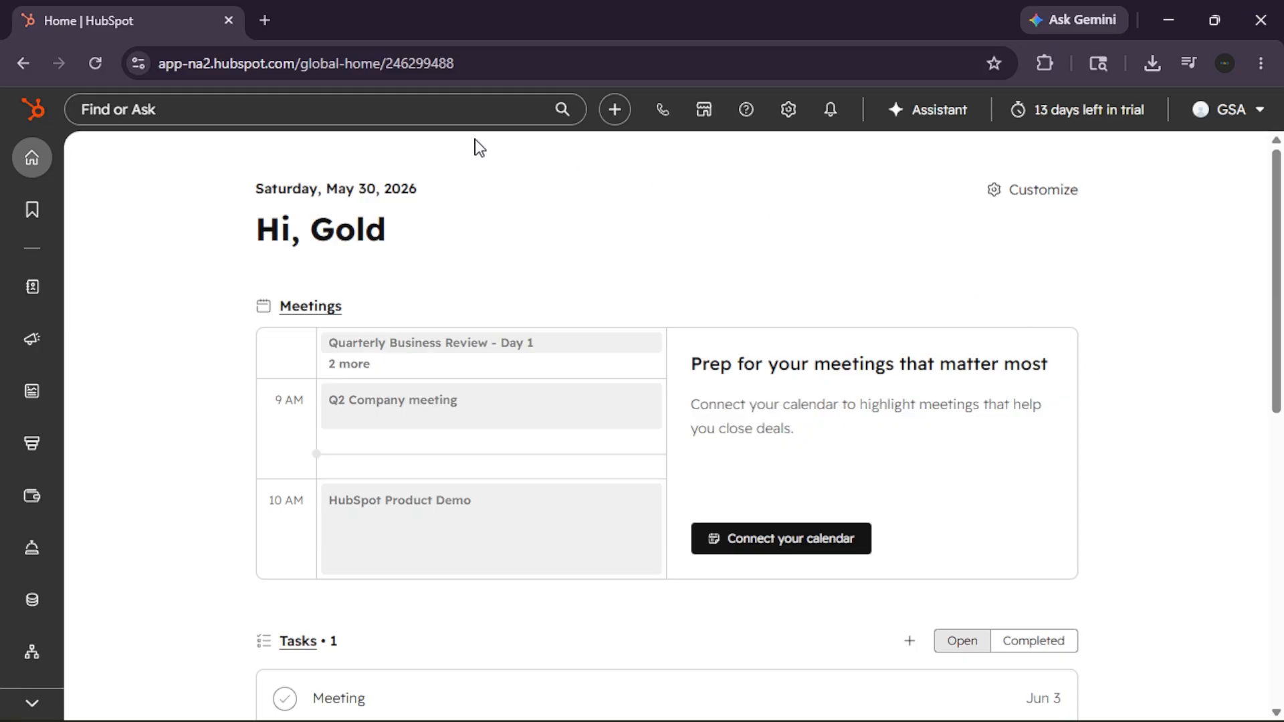
Search Google for HubSpot in a new browser tab and open its Free CRM Software page.
click(265, 21)
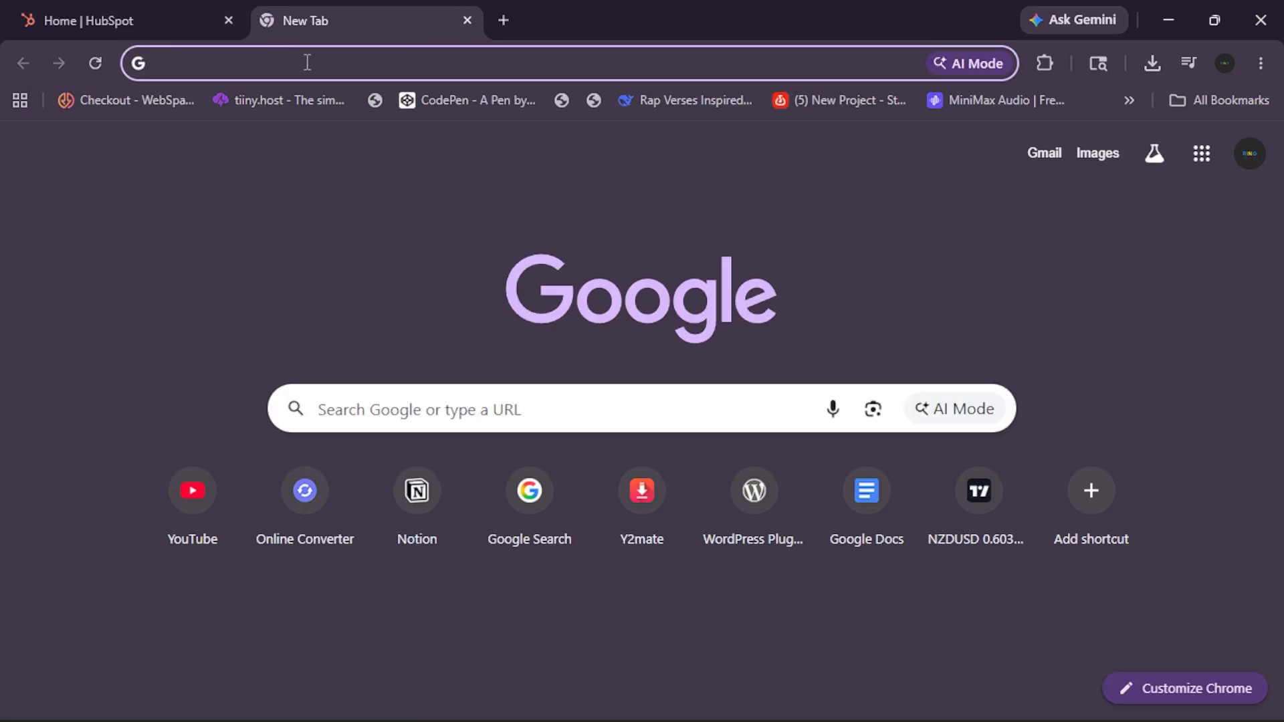
text(hubspot.com/homepage-4)
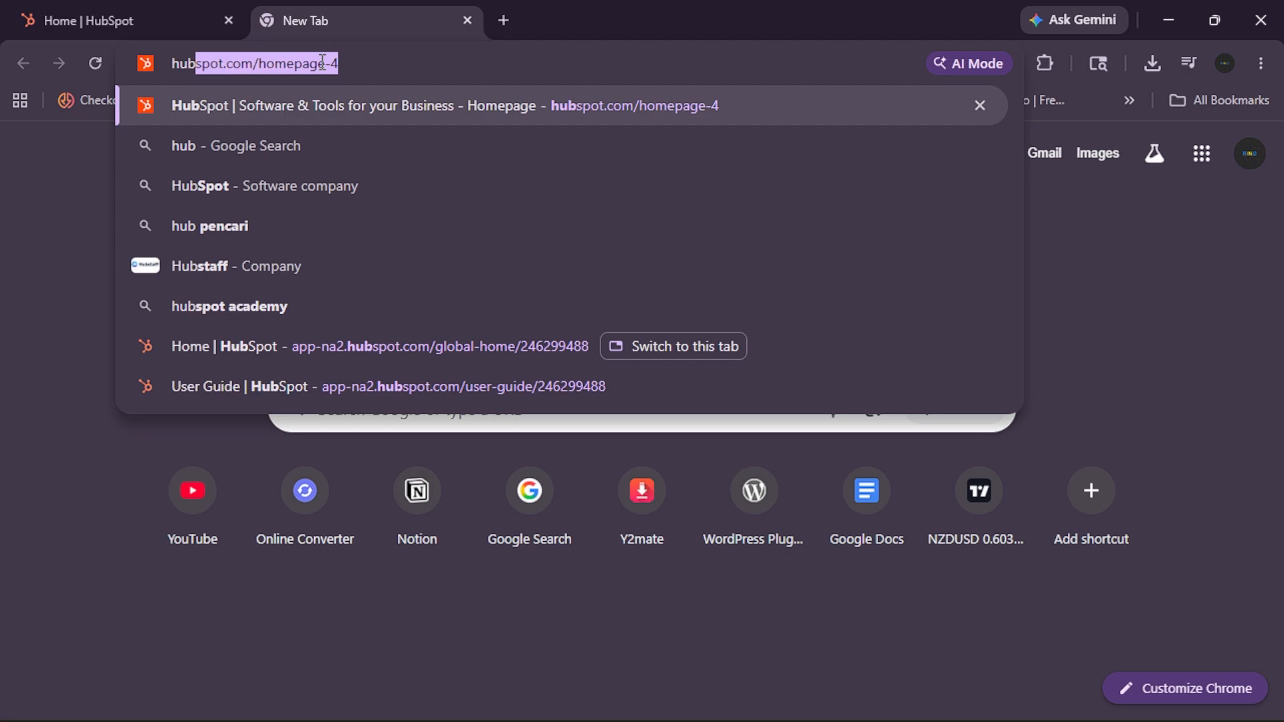
click(302, 175)
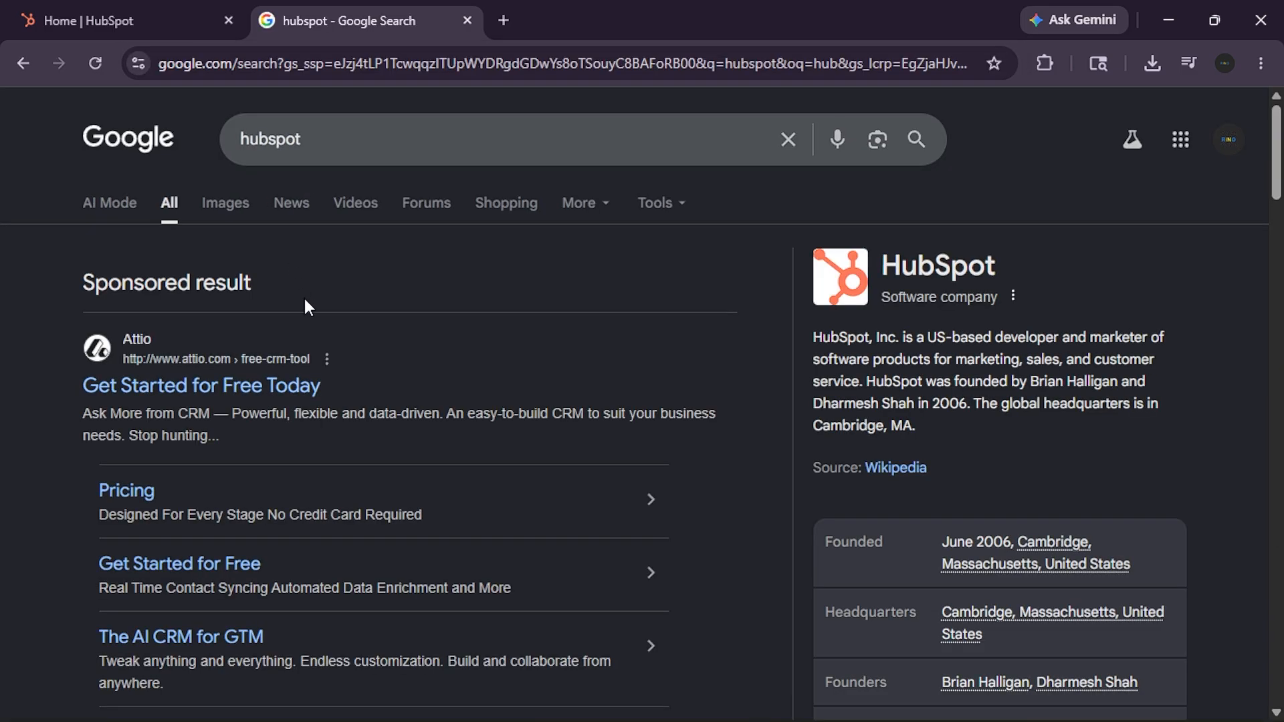
scroll(304, 306, down, 10)
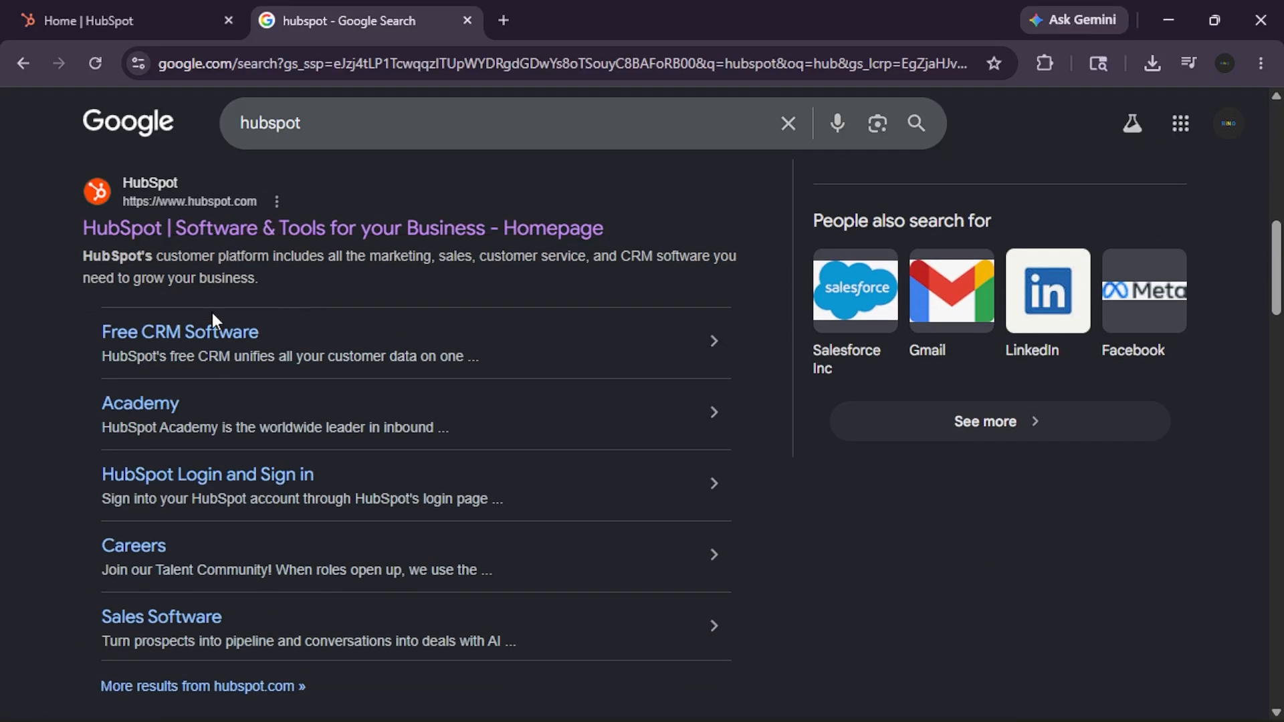
click(211, 332)
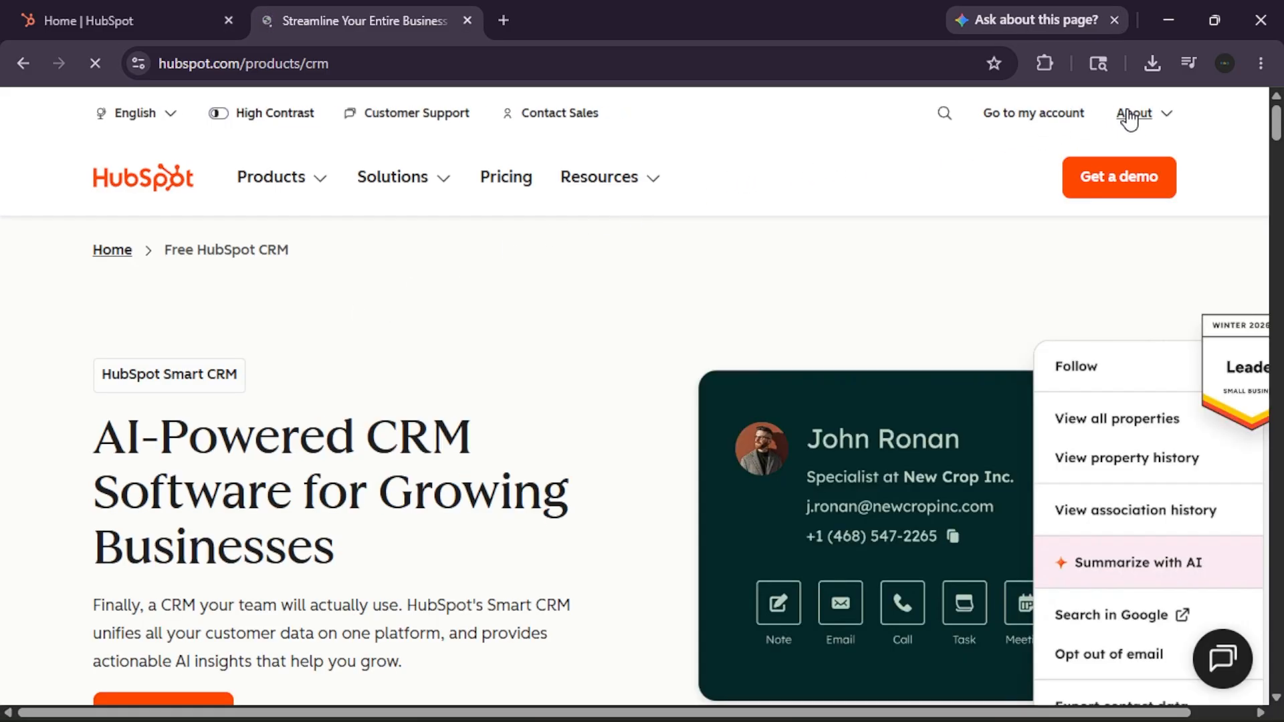
Open the free demo request form from the CRM page and advance past the email entry to the phone number stage.
scroll(969, 298, down, 3)
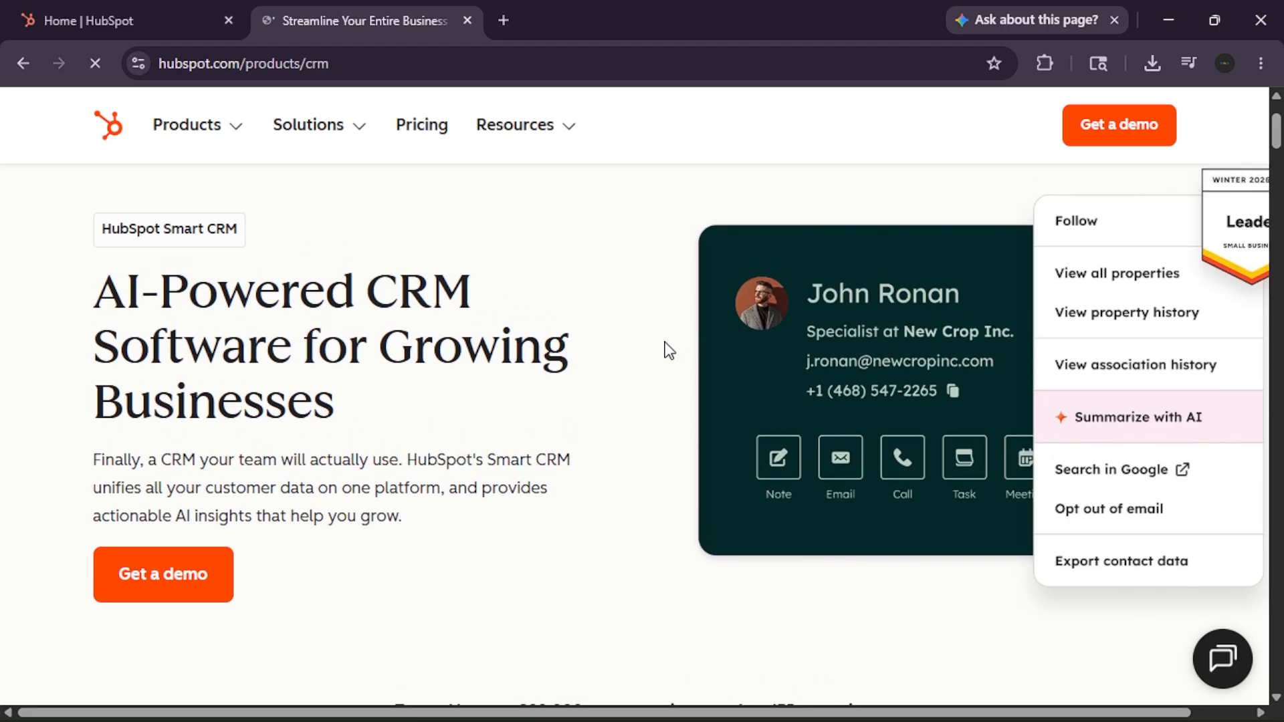
click(164, 563)
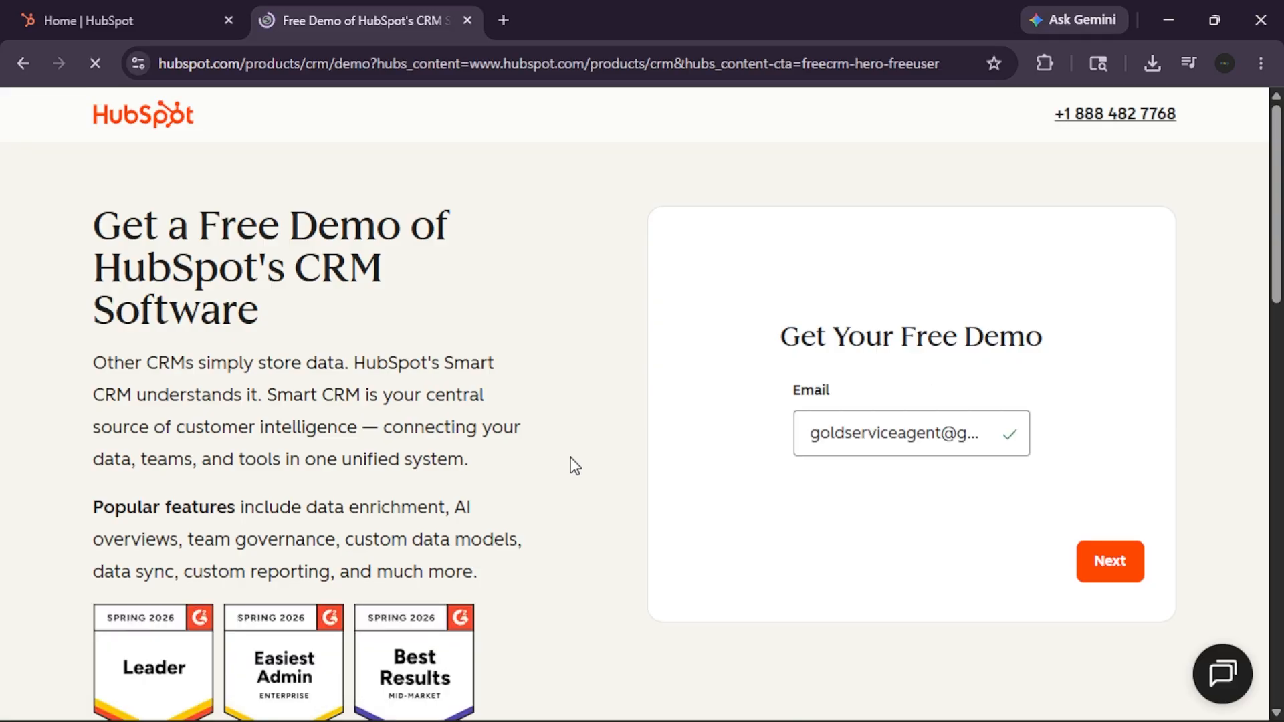
scroll(570, 461, down, 1)
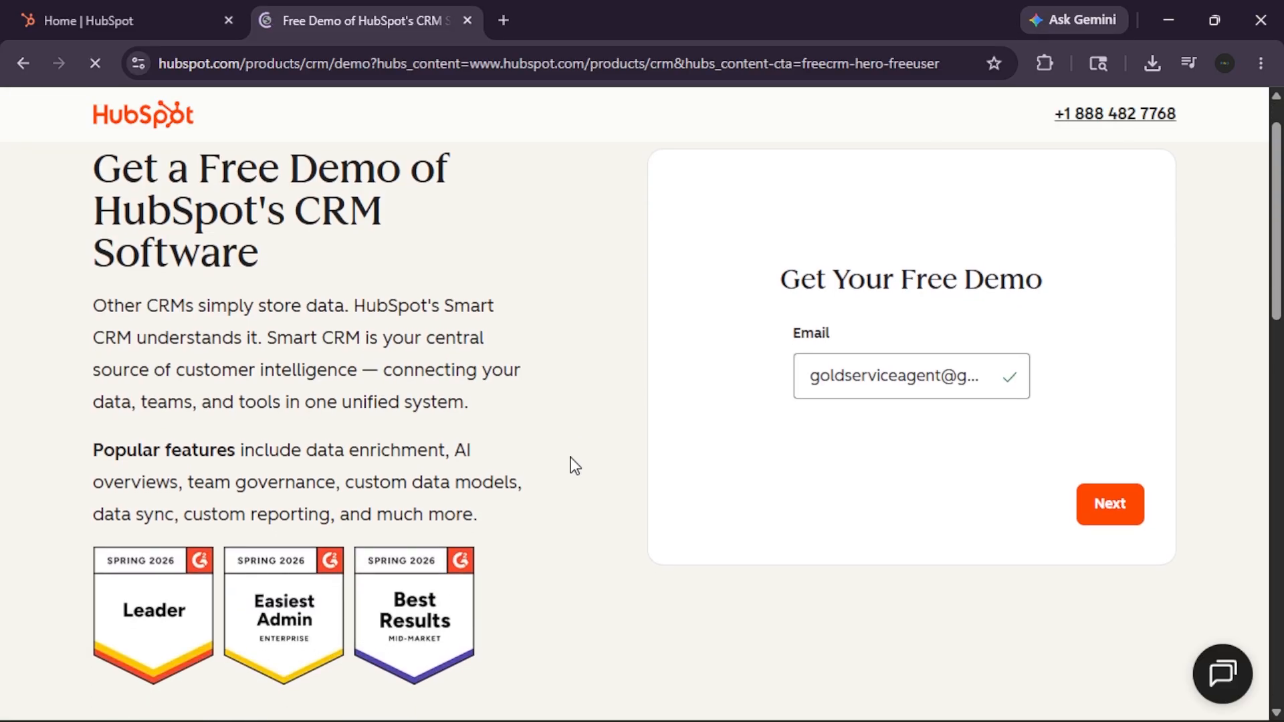
click(1085, 516)
scroll(936, 542, down, 1)
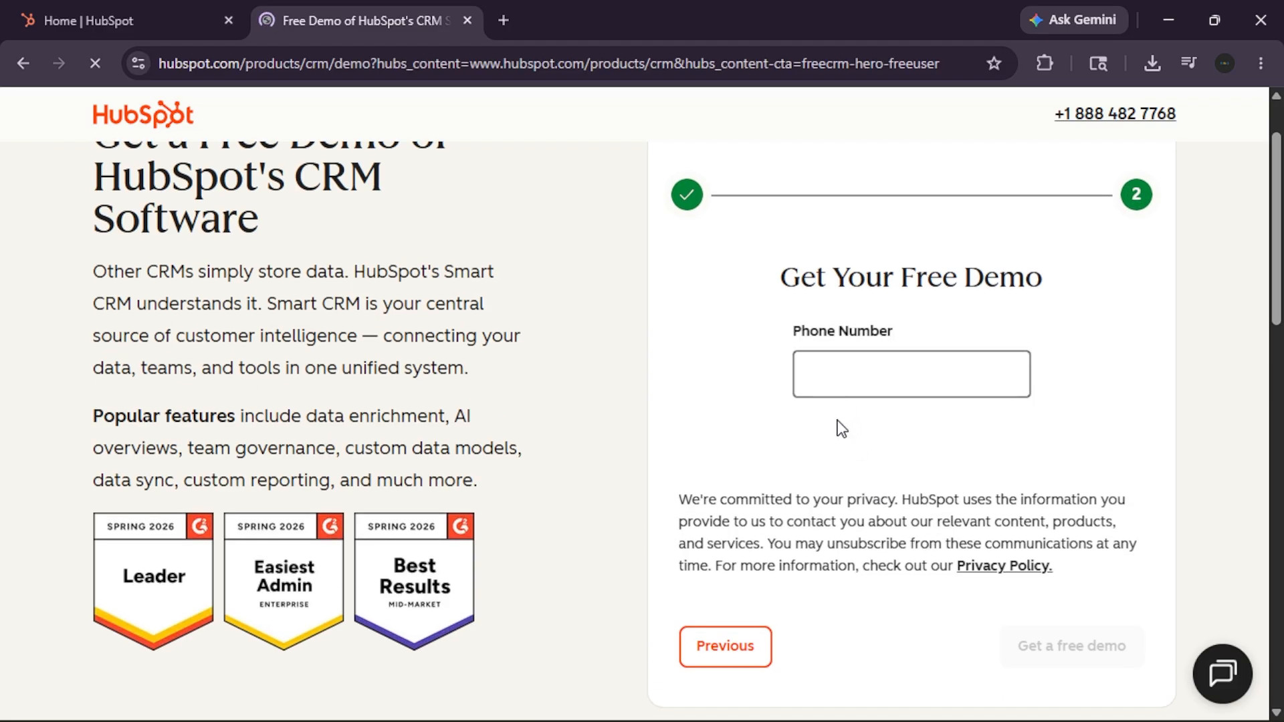
scroll(842, 428, down, 1)
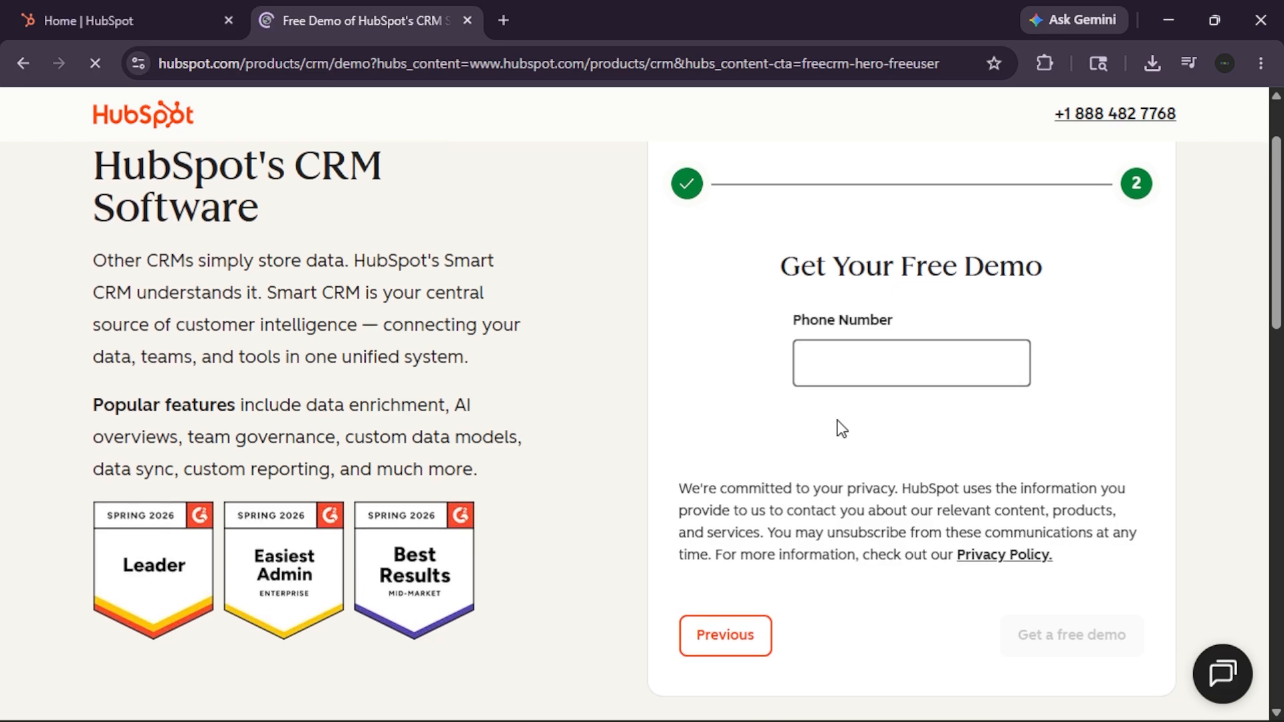
Return to the HubSpot home tab and open the CRM contacts list.
click(115, 13)
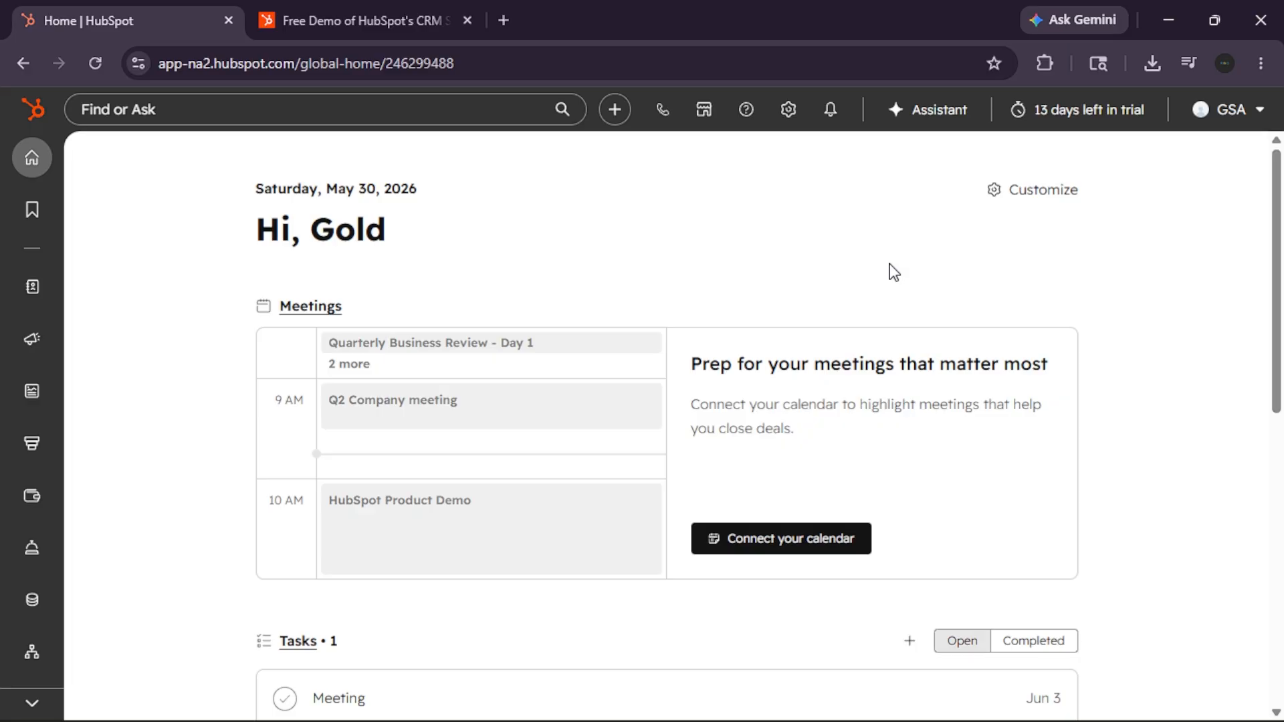
mouse_move(27, 391)
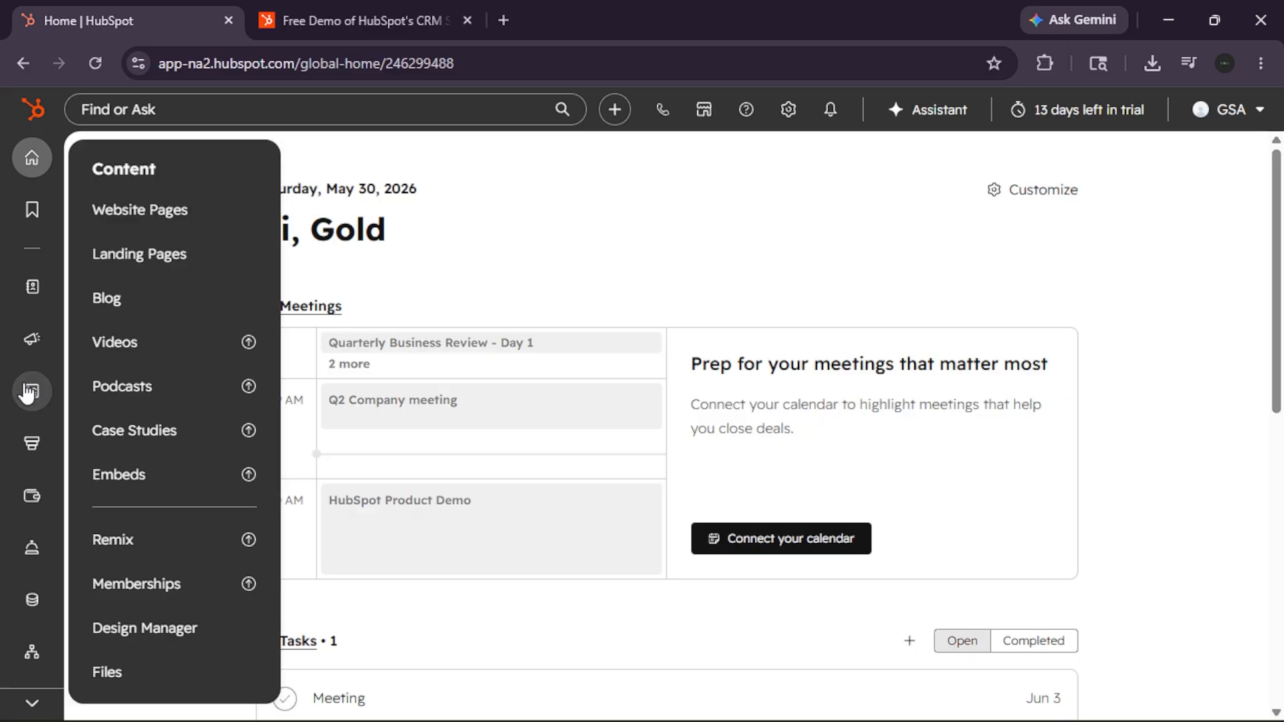
mouse_move(33, 286)
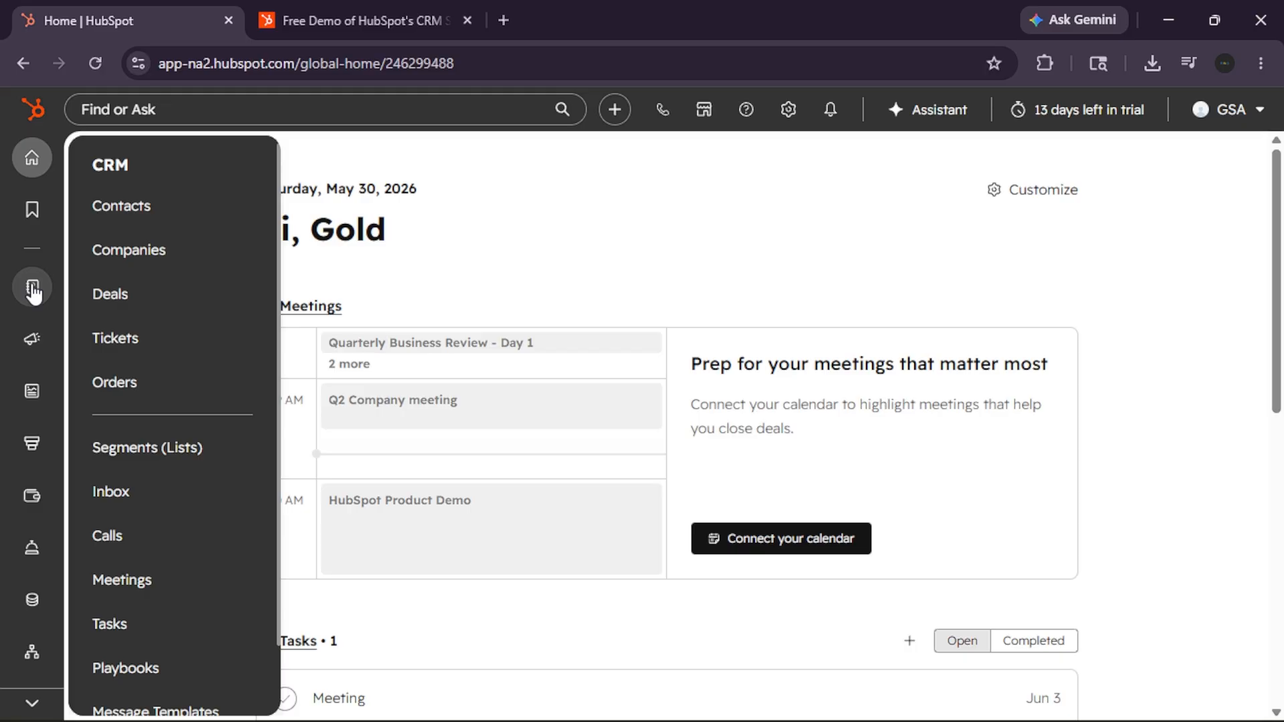
click(167, 205)
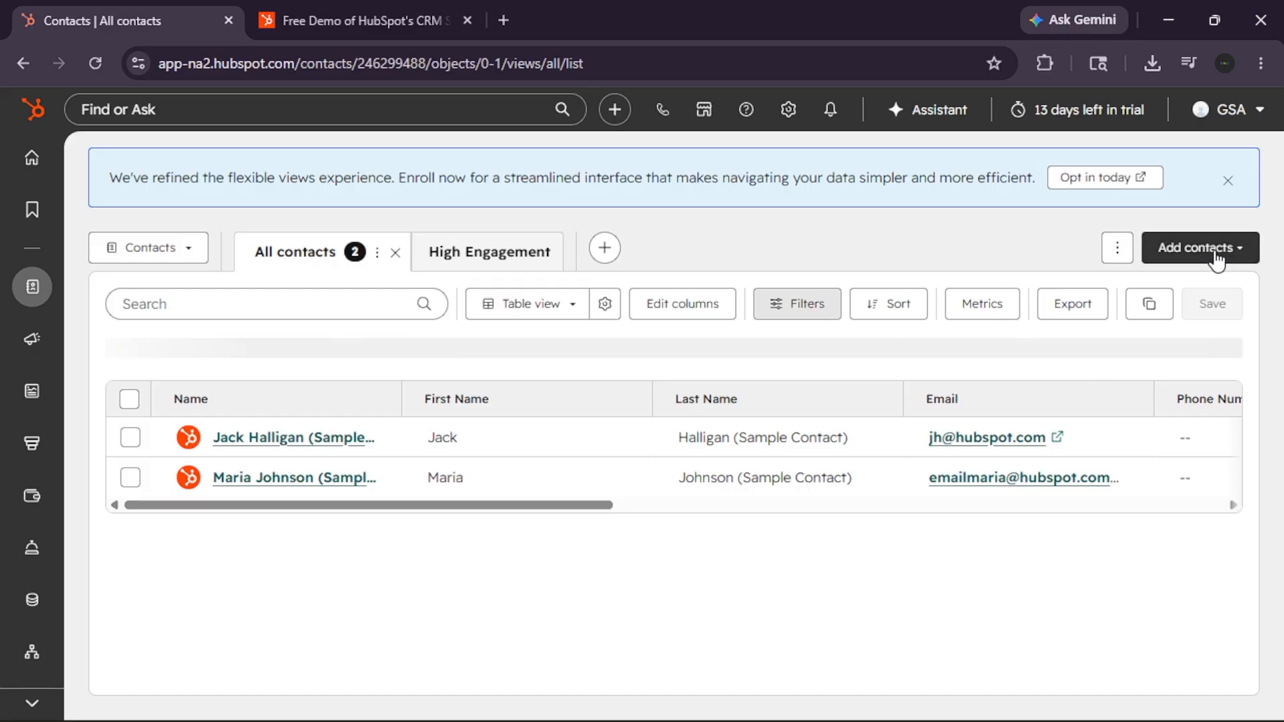
Start creating a new contact and enter the contact's email address.
click(1216, 256)
click(1203, 294)
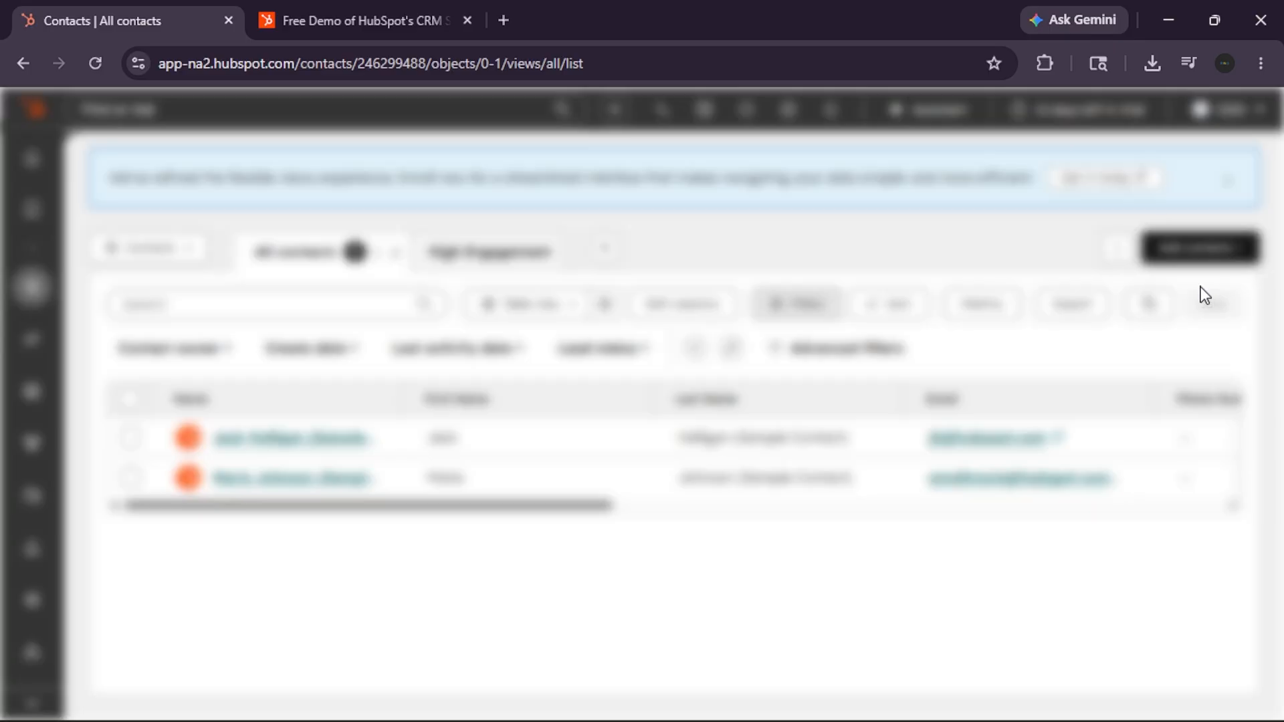
click(874, 367)
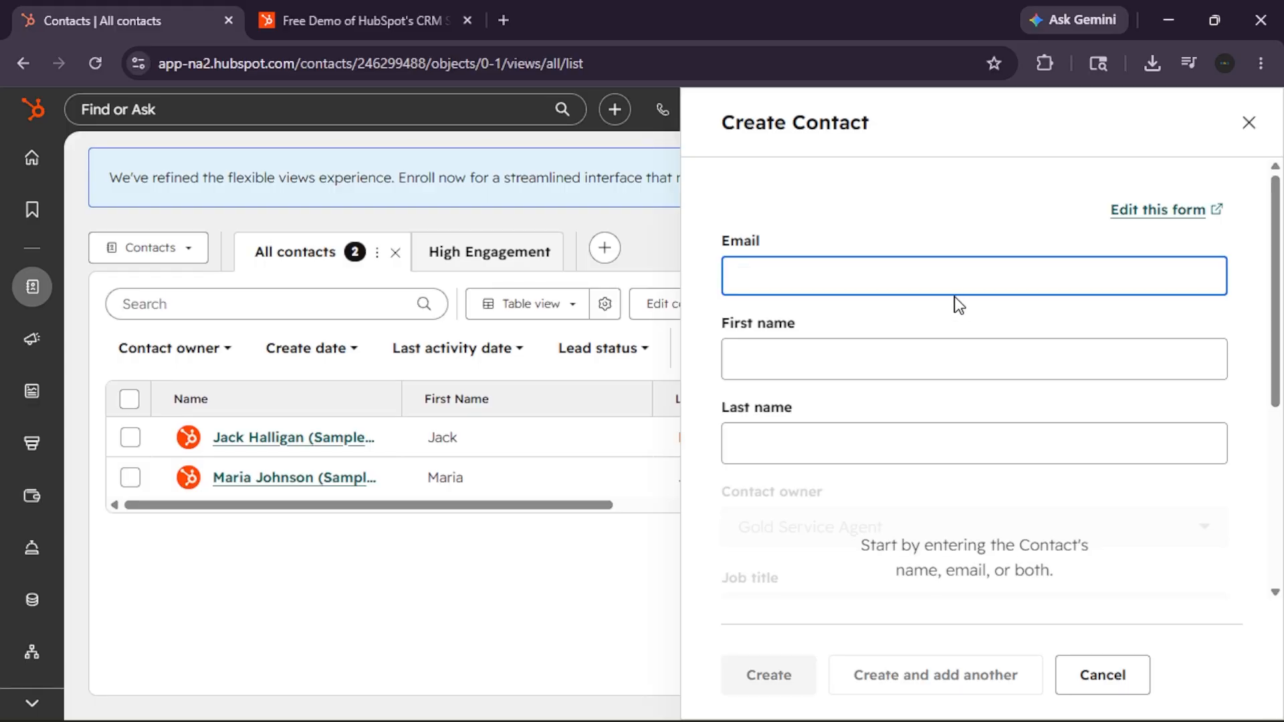
text(John)
click(913, 366)
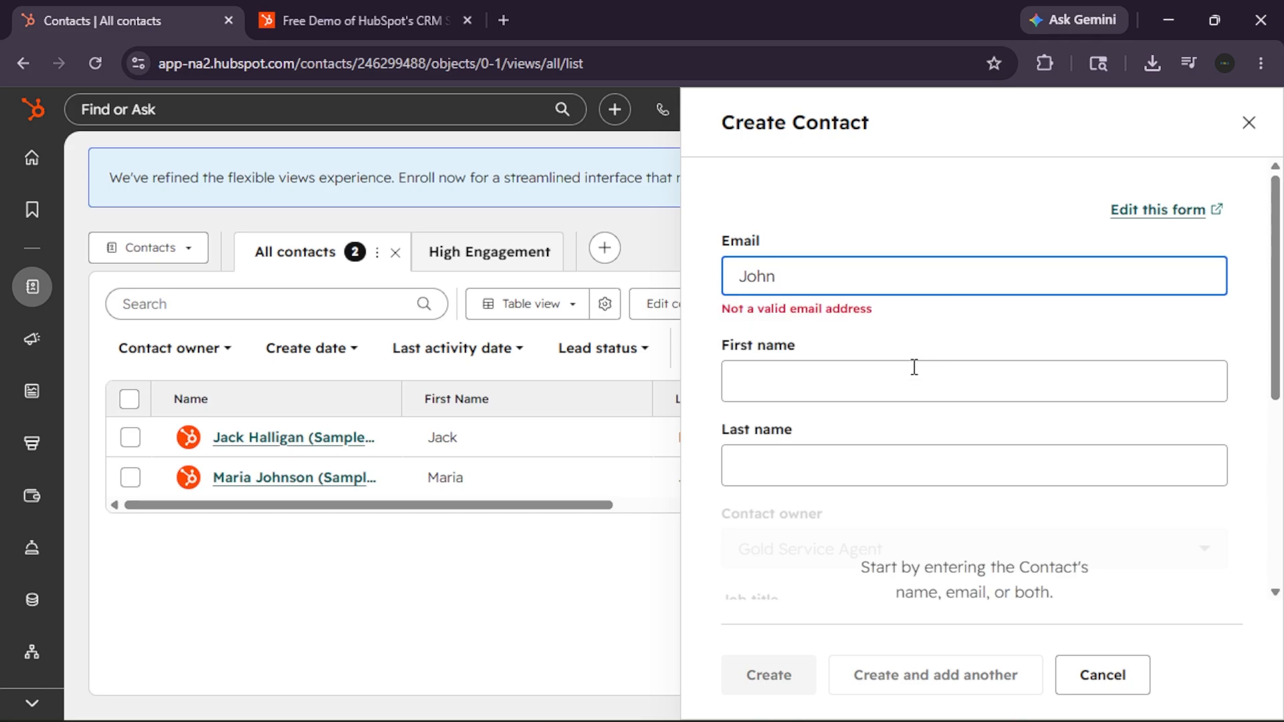
click(906, 279)
key(BackSpace)
key(BackSpace)
key(BackSpace)
text(john)
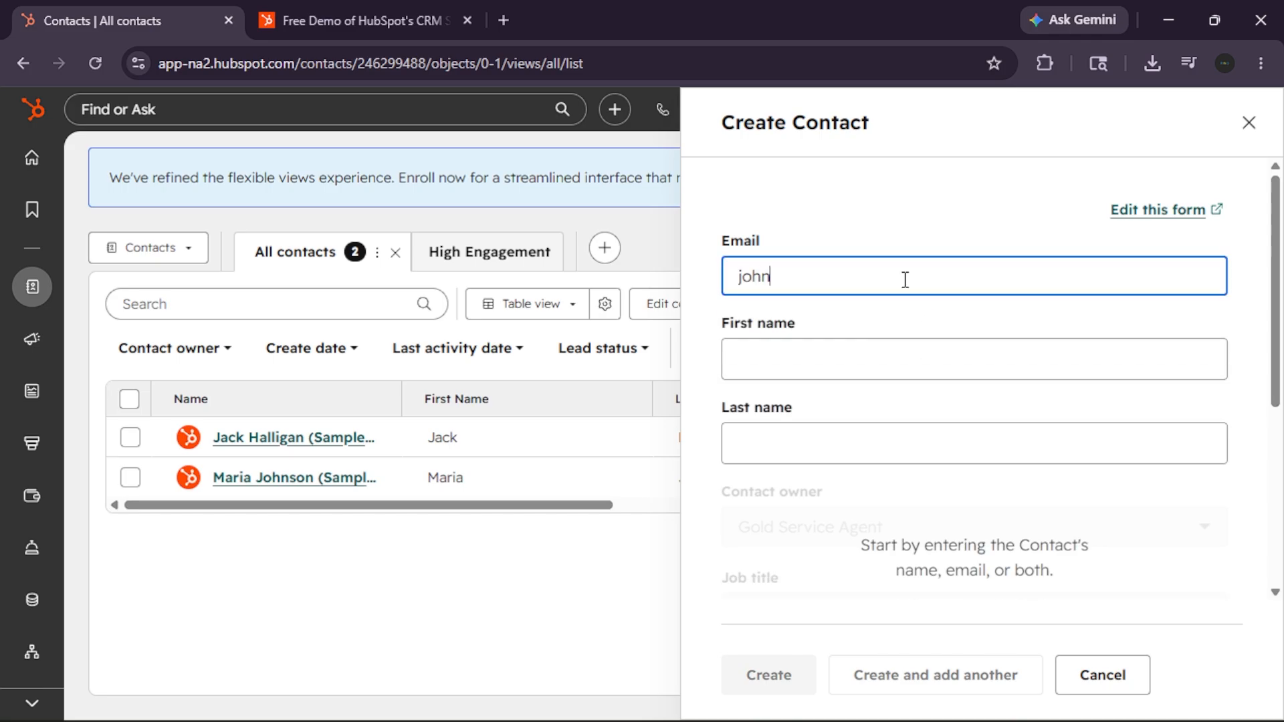
text(doe@gmail.com)
Fill in the new contact's first name and last name.
click(881, 366)
text(John)
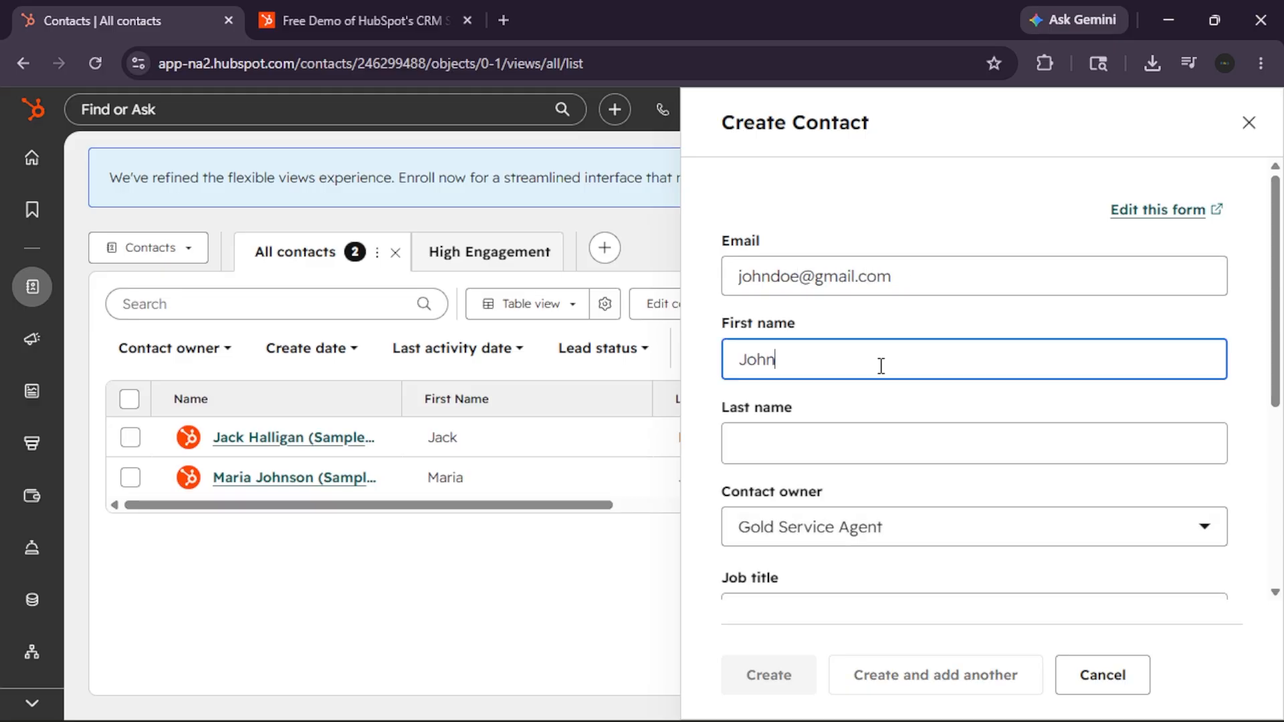
click(833, 440)
text(Doe)
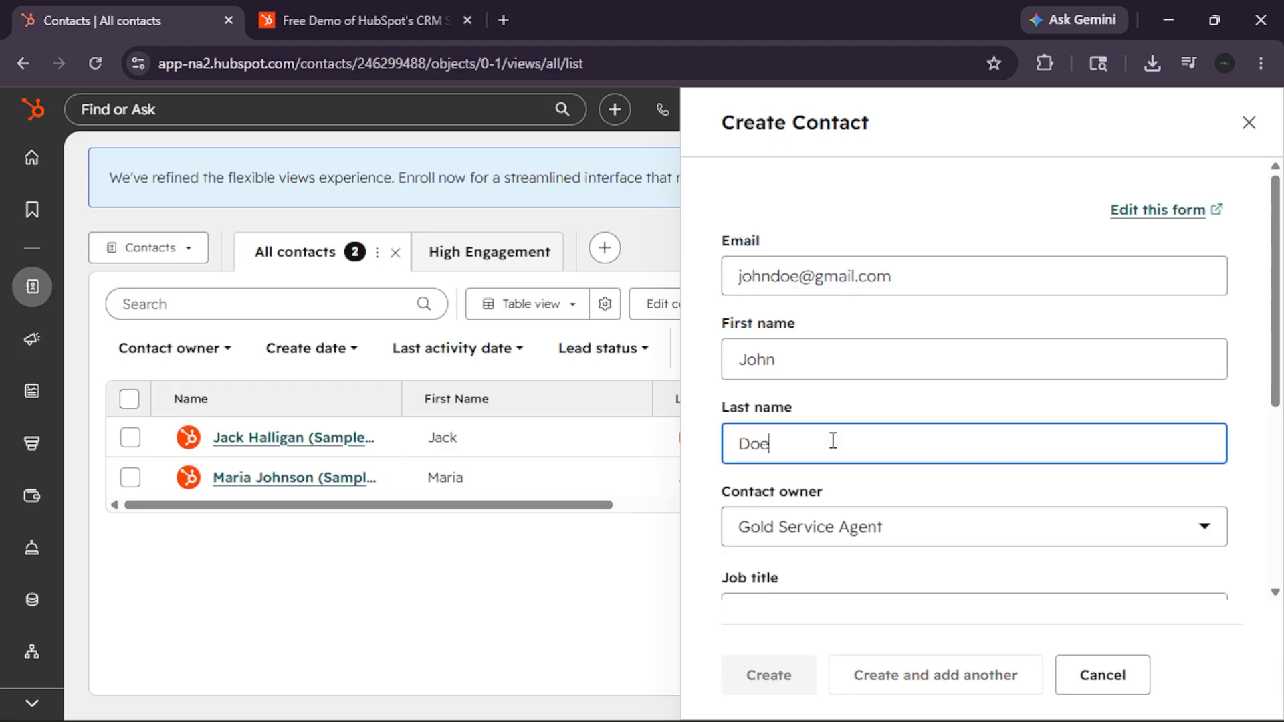
Review the remaining fields of the new contact form, such as job title and lead status, and close it without creating the contact.
scroll(832, 440, down, 5)
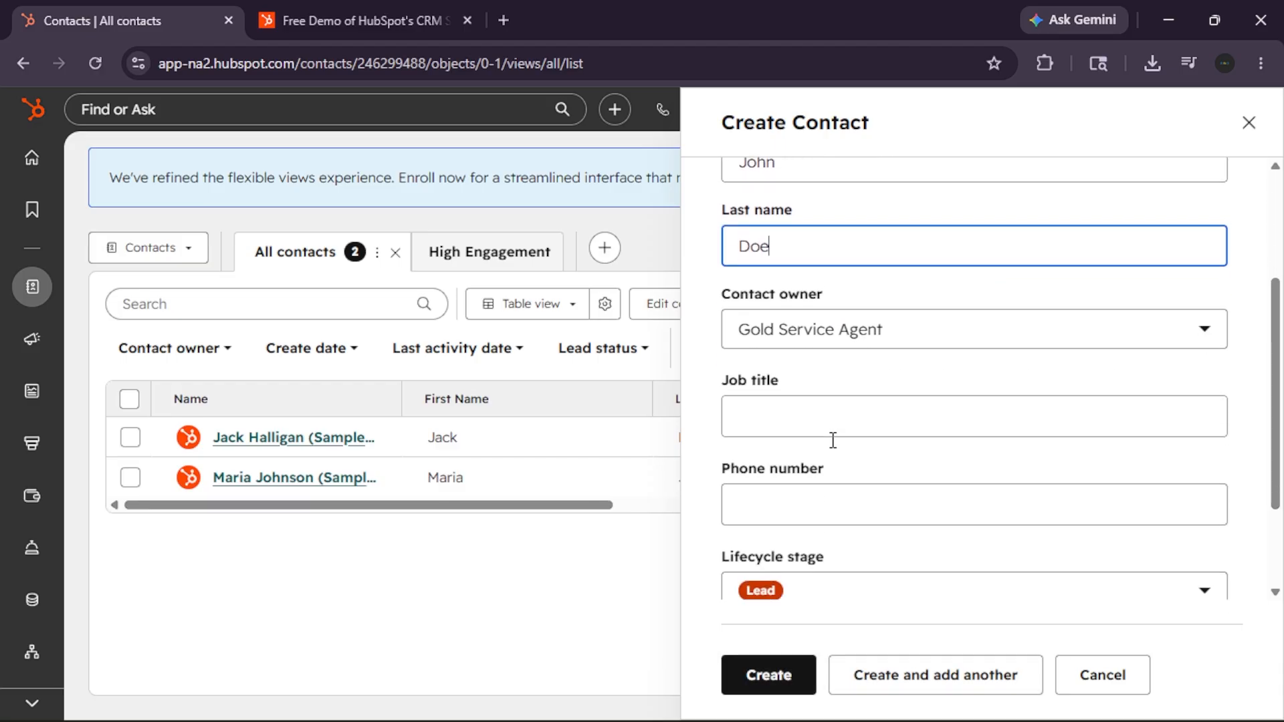
scroll(833, 440, down, 2)
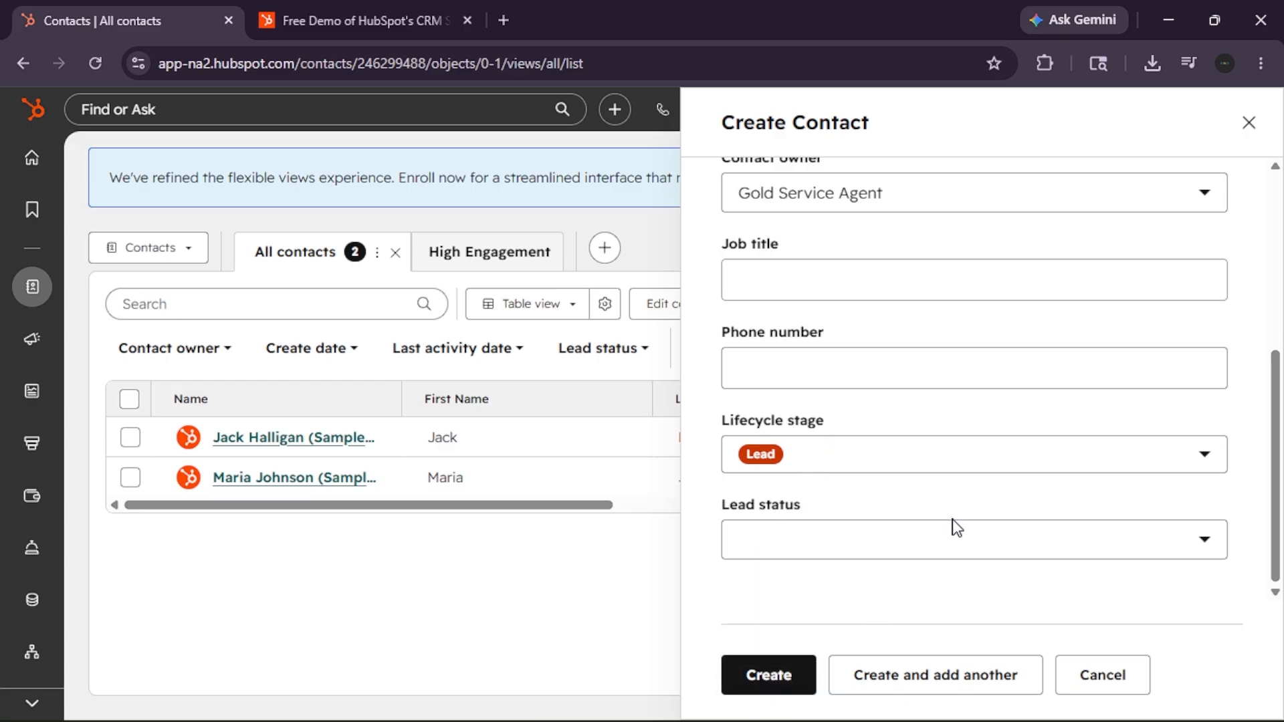
scroll(955, 528, up, 1)
scroll(954, 528, up, 4)
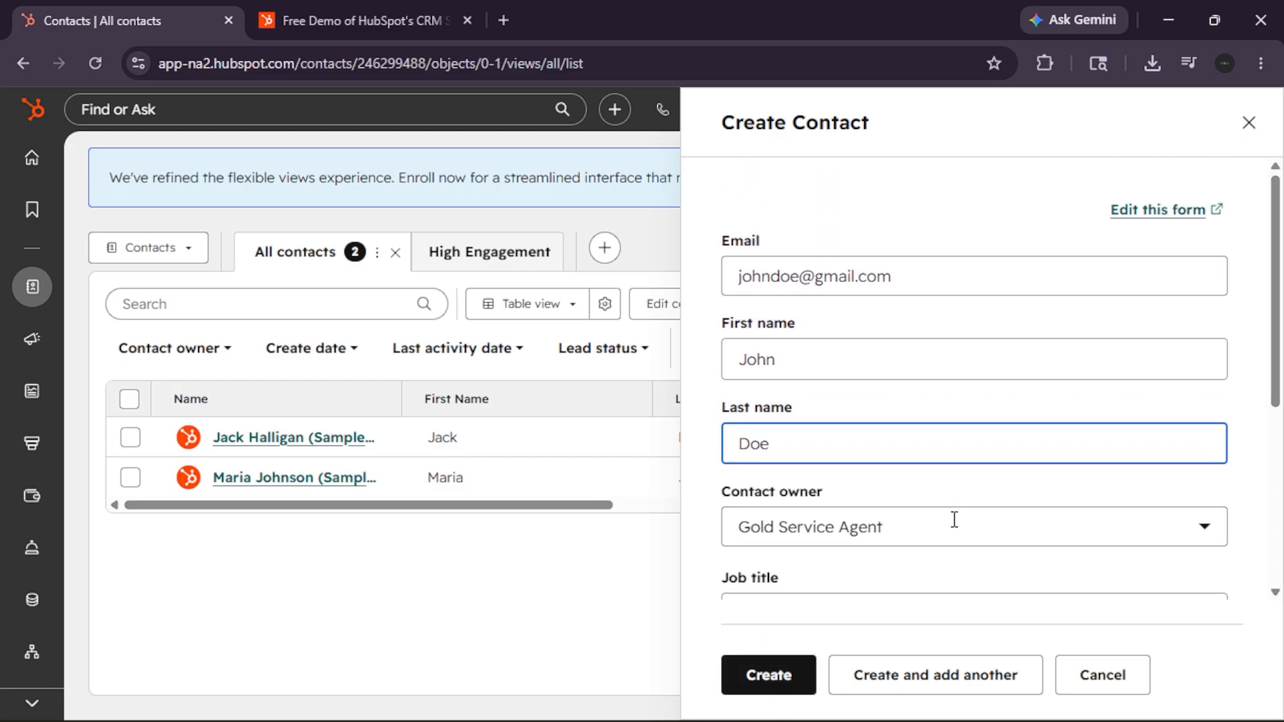
click(1247, 127)
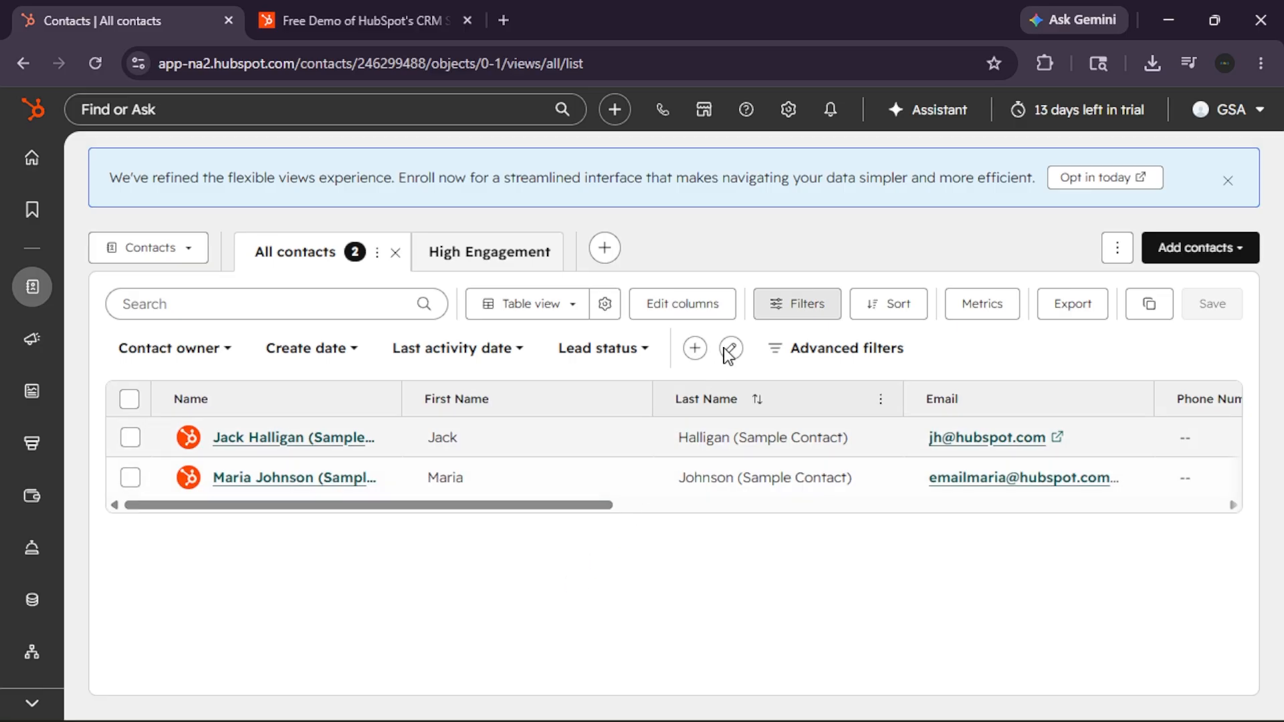
Open the account settings and go to the personal email preferences under General.
click(787, 111)
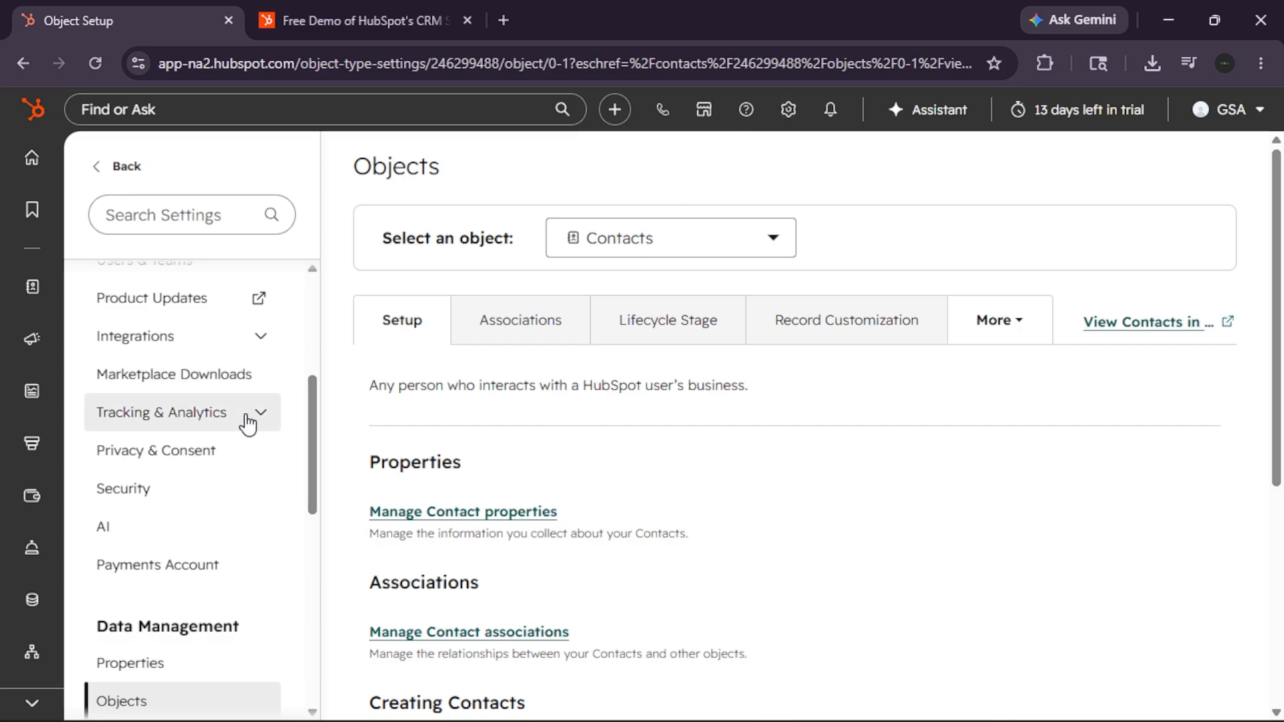
scroll(246, 421, up, 5)
click(180, 335)
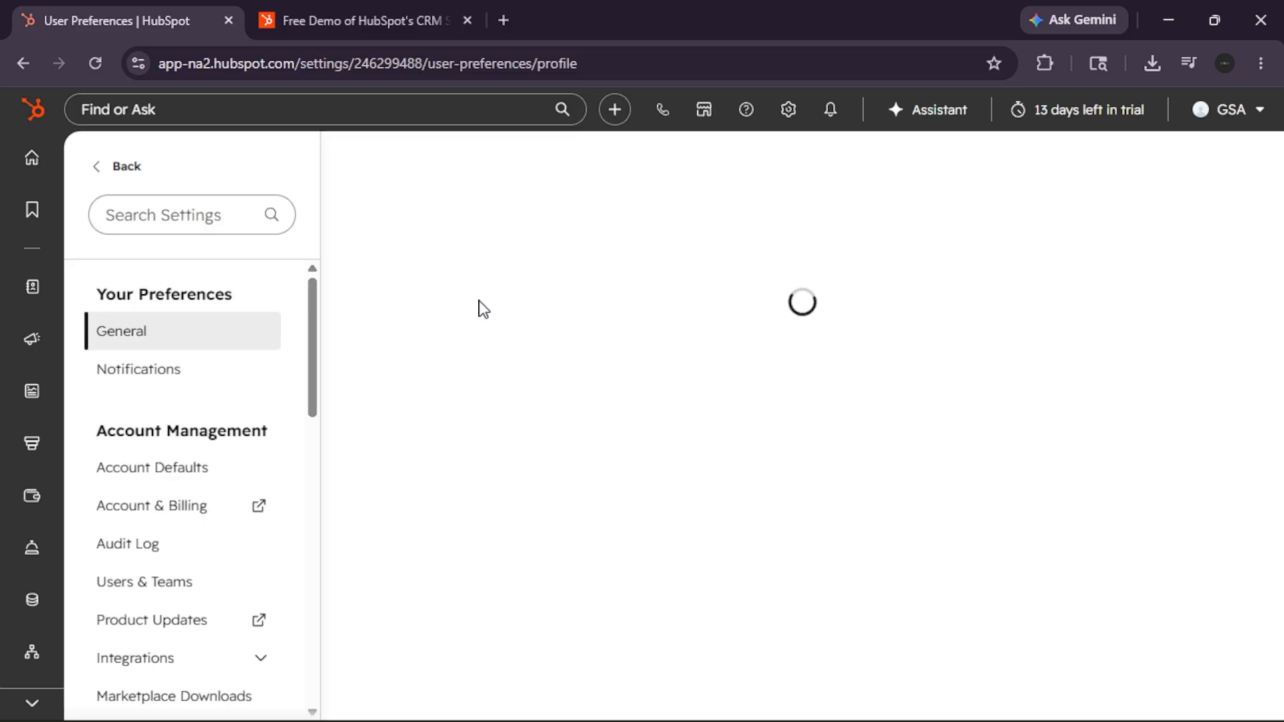
scroll(484, 319, down, 1)
scroll(484, 320, up, 1)
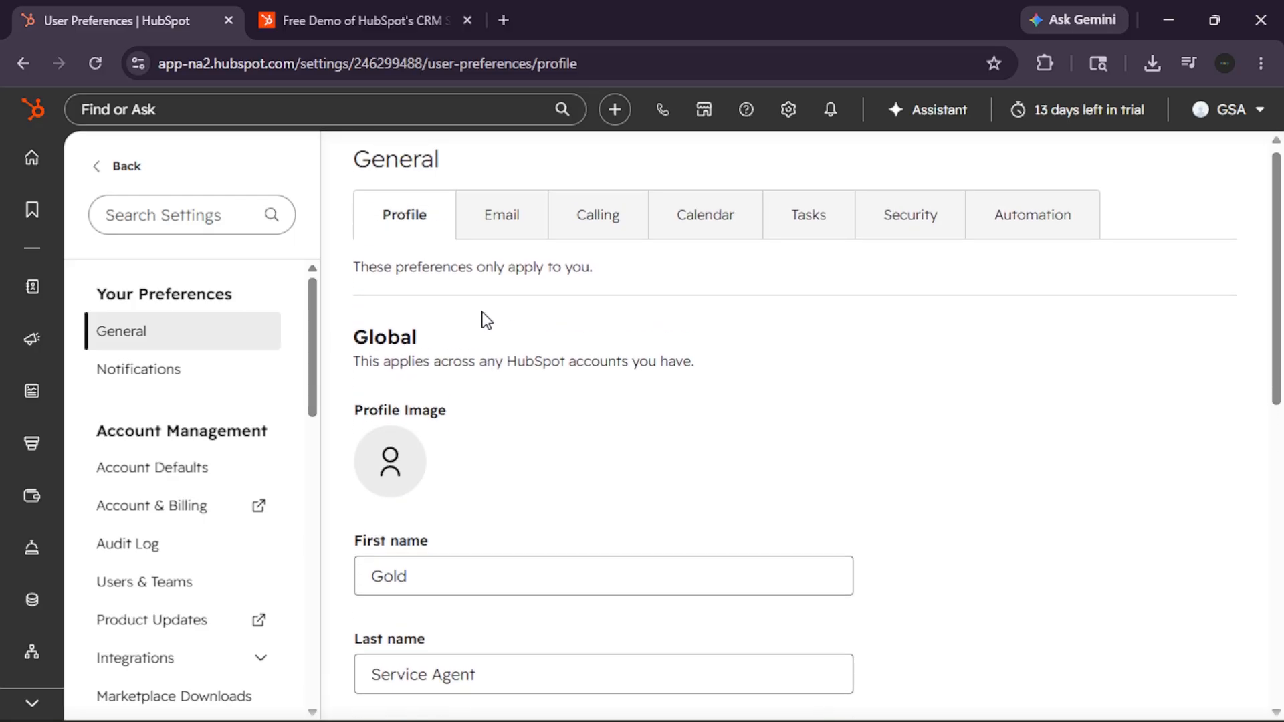
click(498, 219)
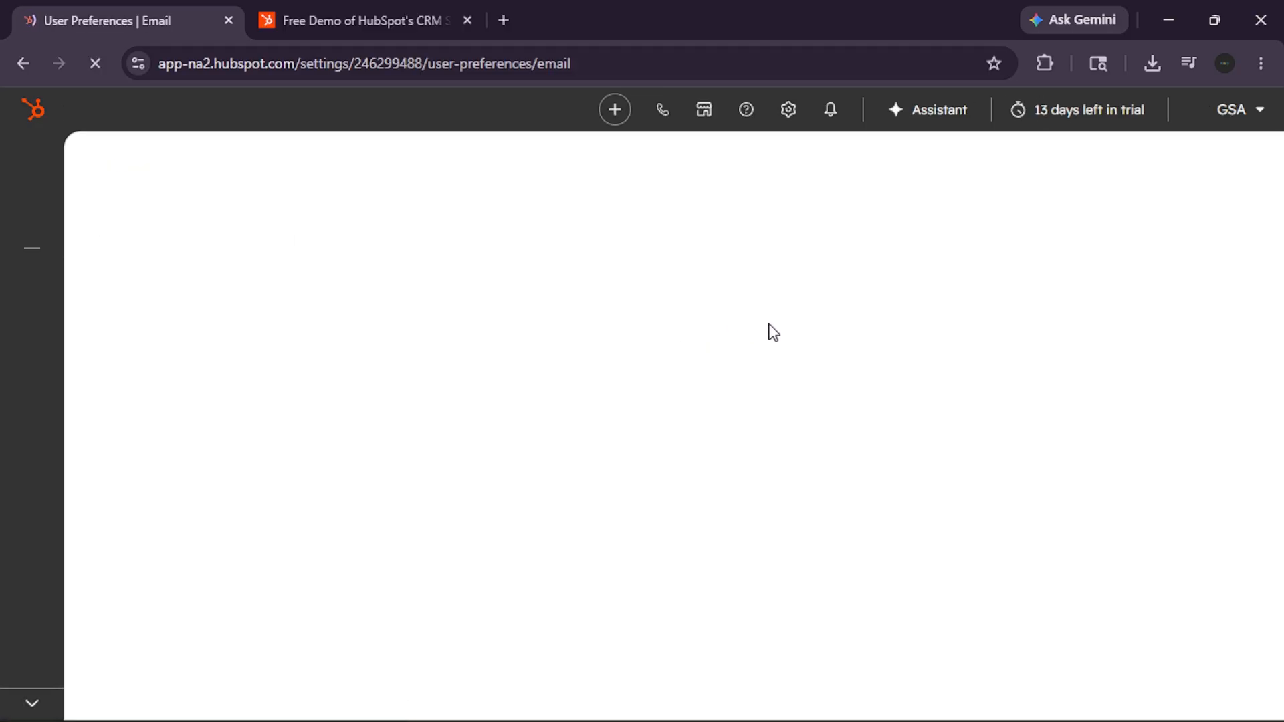
scroll(774, 332, down, 1)
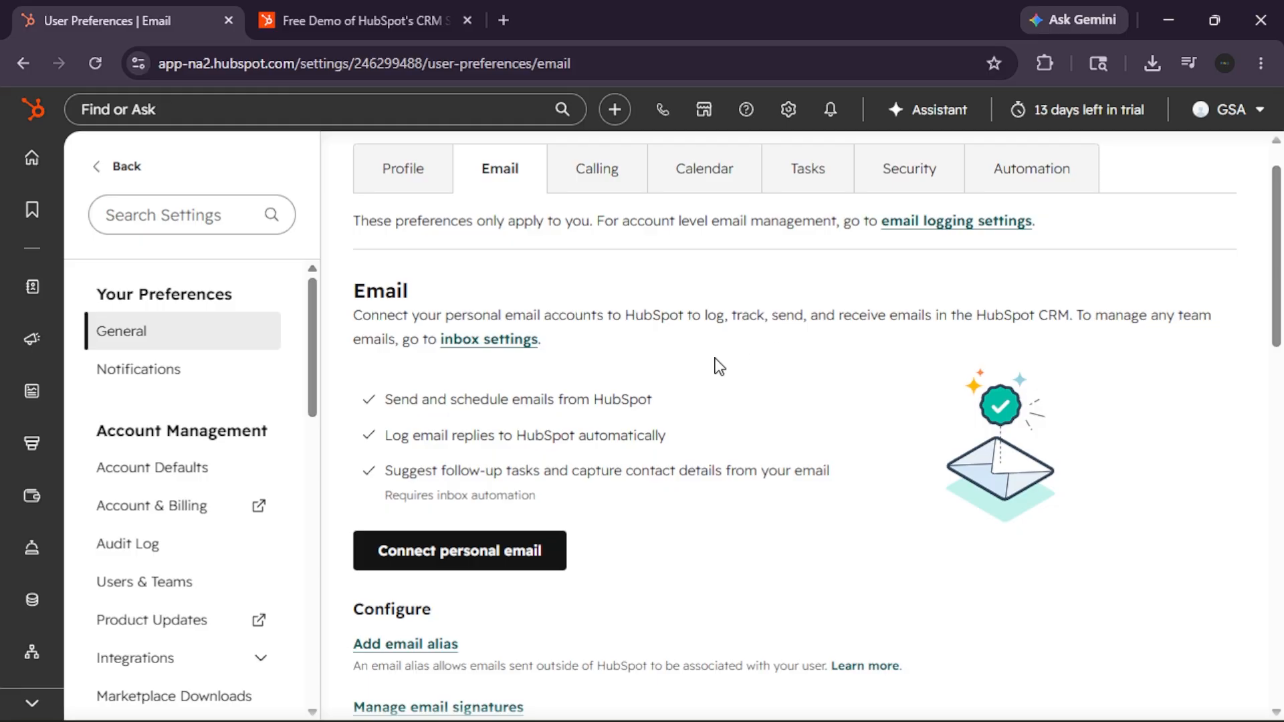
Start connecting a personal email with inbox automation turned on, and close the setup at the email address entry.
click(532, 558)
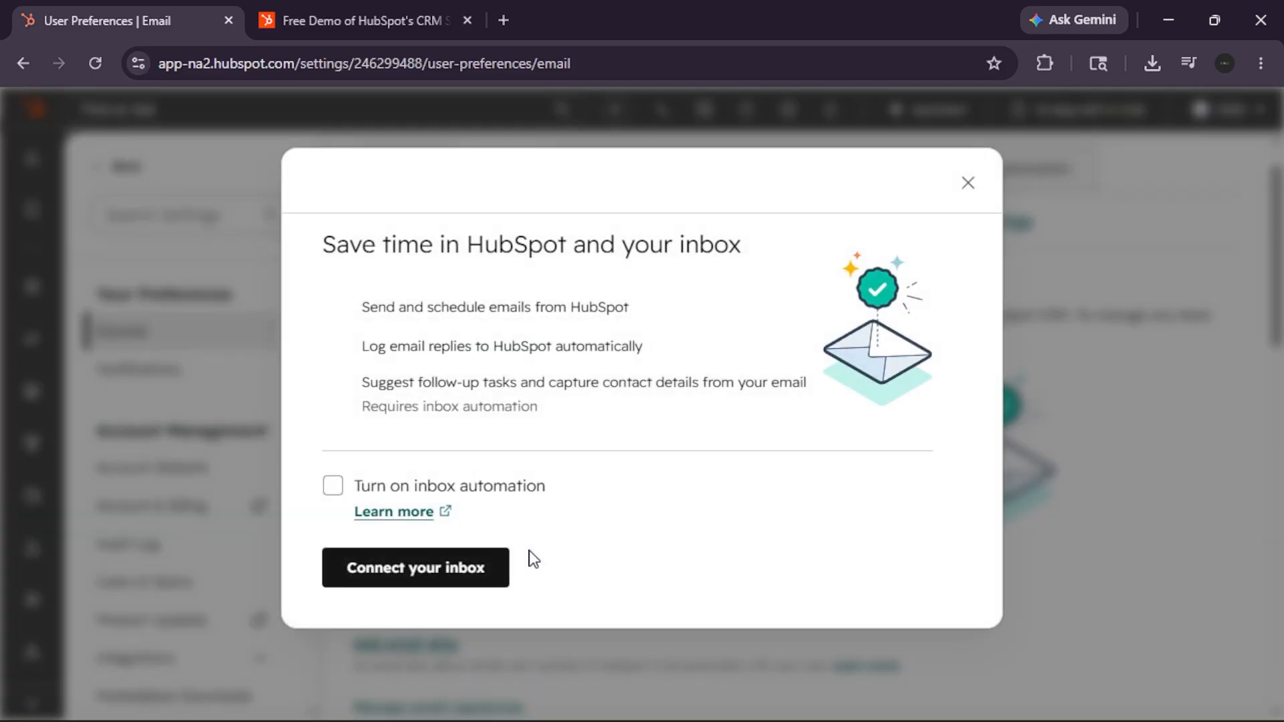
click(335, 487)
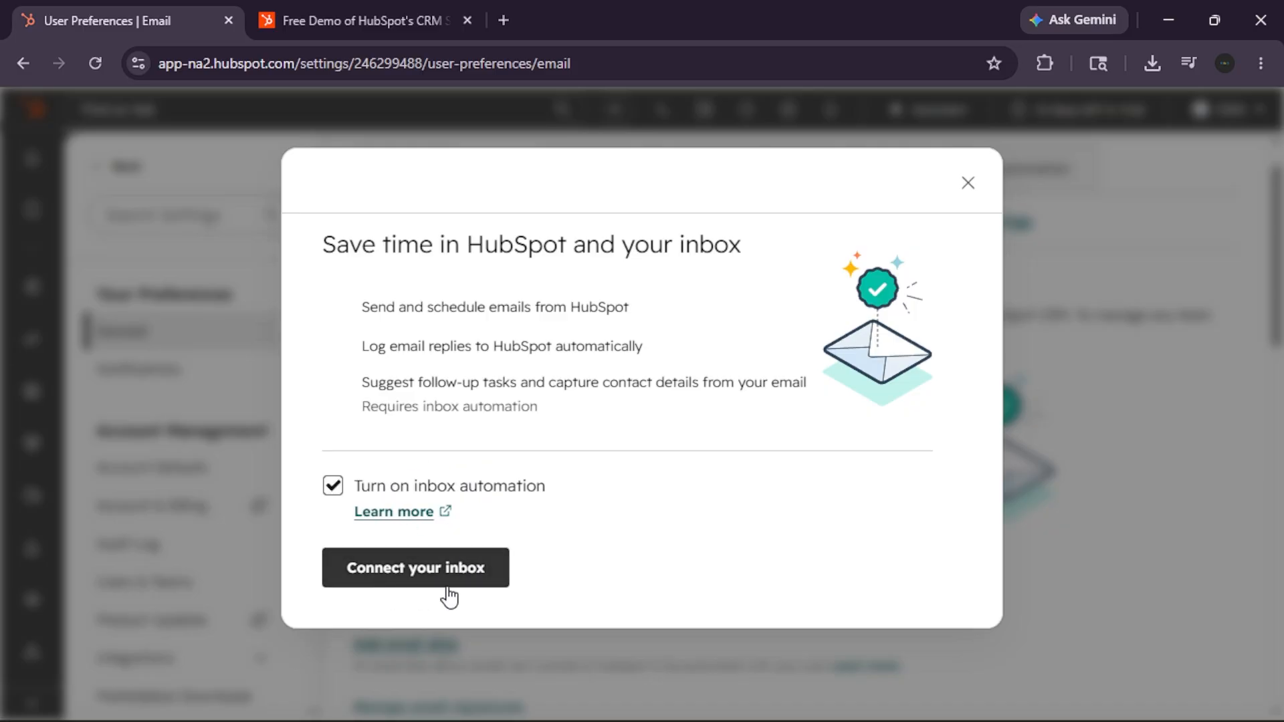
click(490, 582)
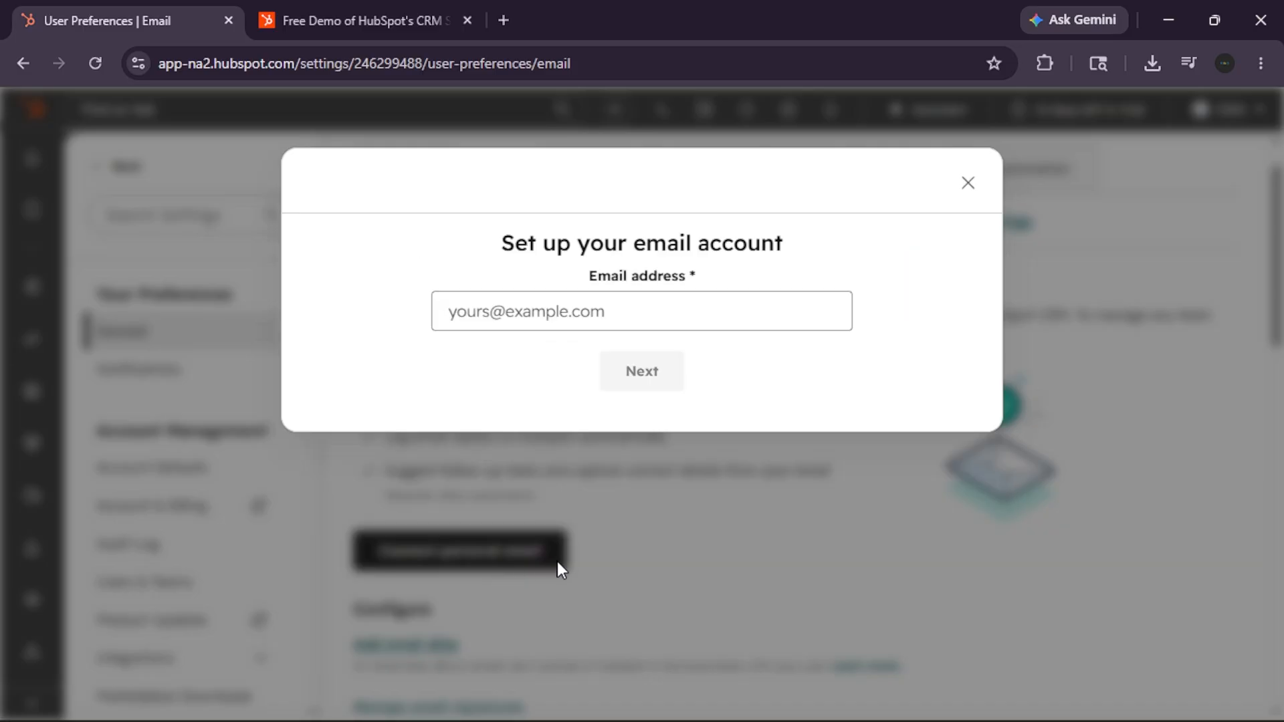
click(545, 313)
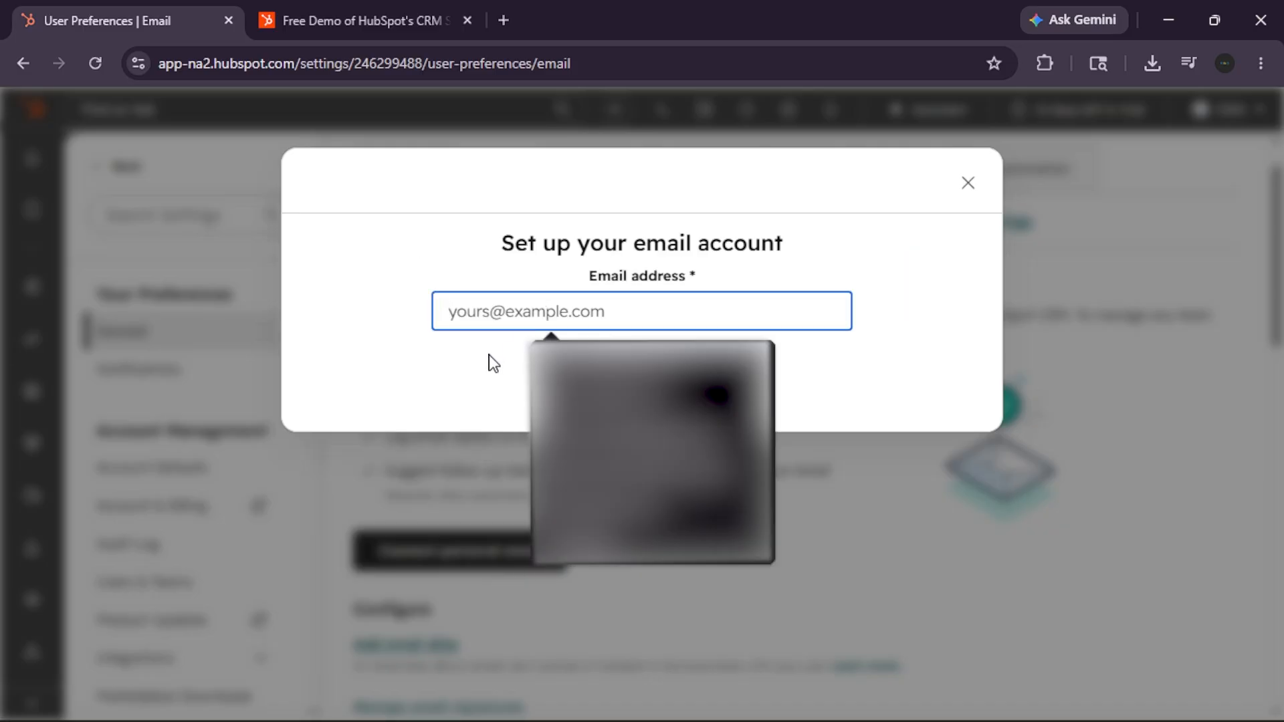
click(464, 401)
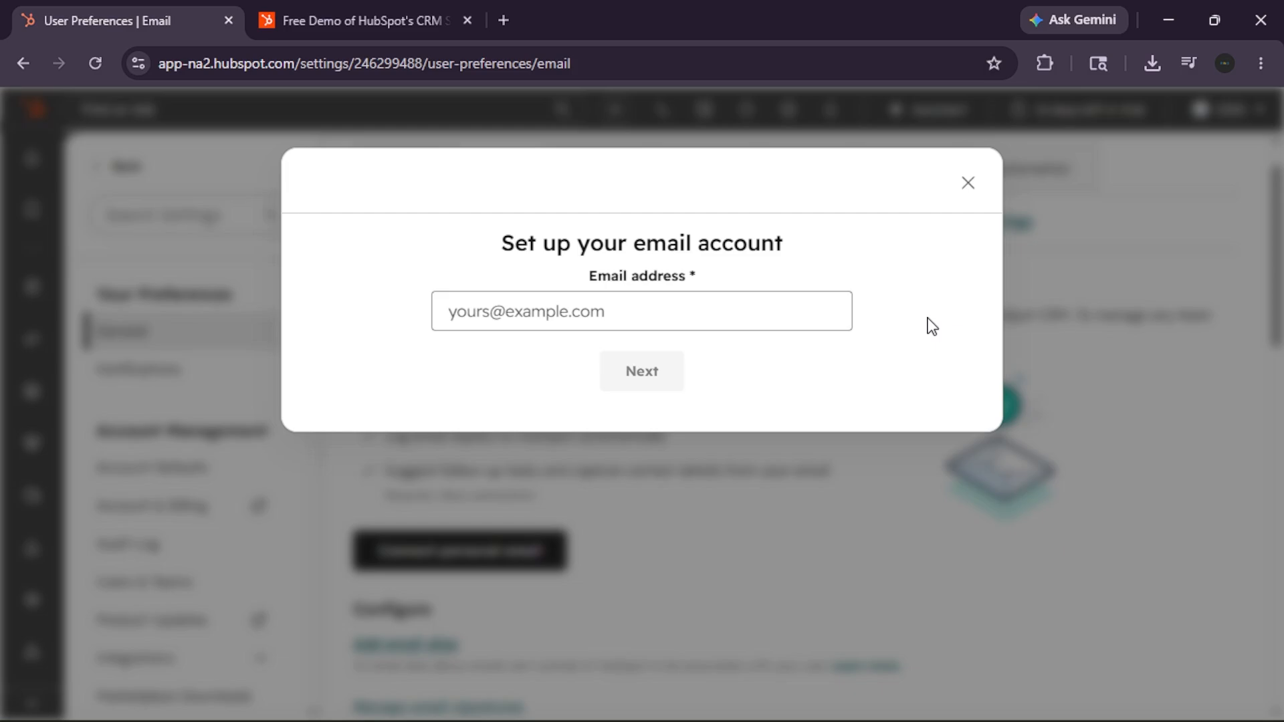
click(968, 183)
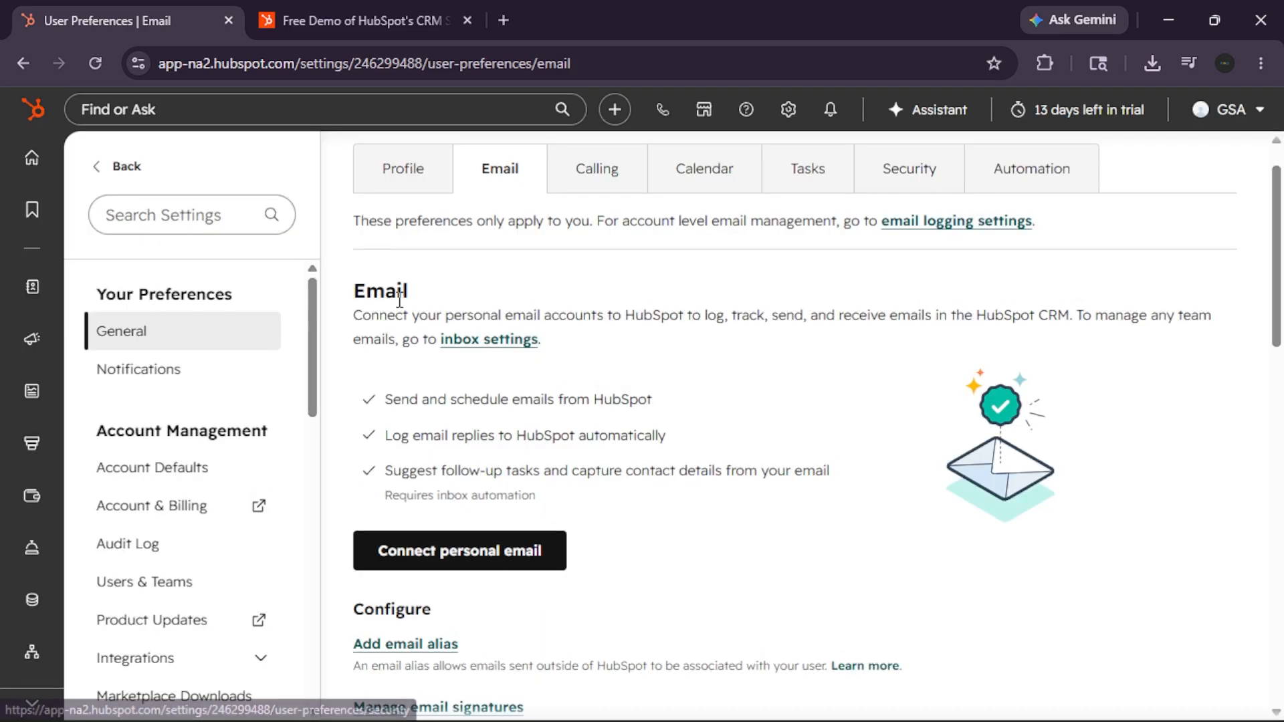
Return to the home page, go to the CRM deals list and start creating a new deal.
click(31, 157)
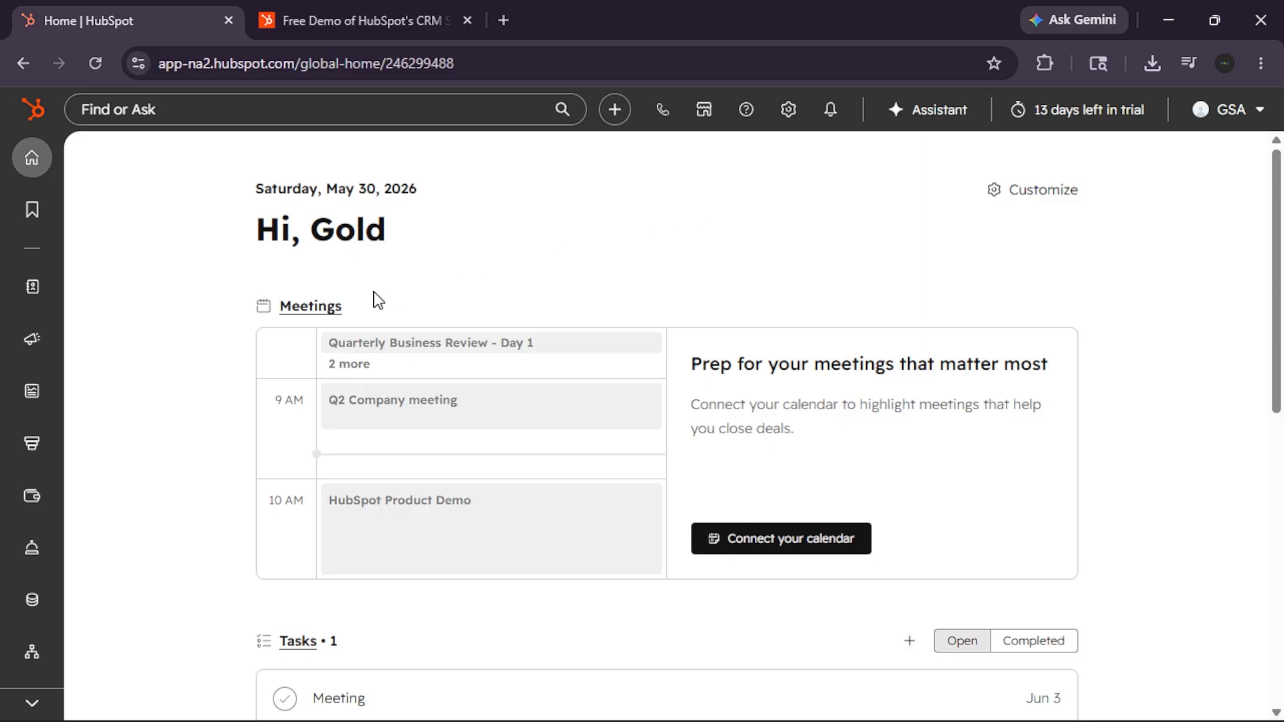
mouse_move(34, 392)
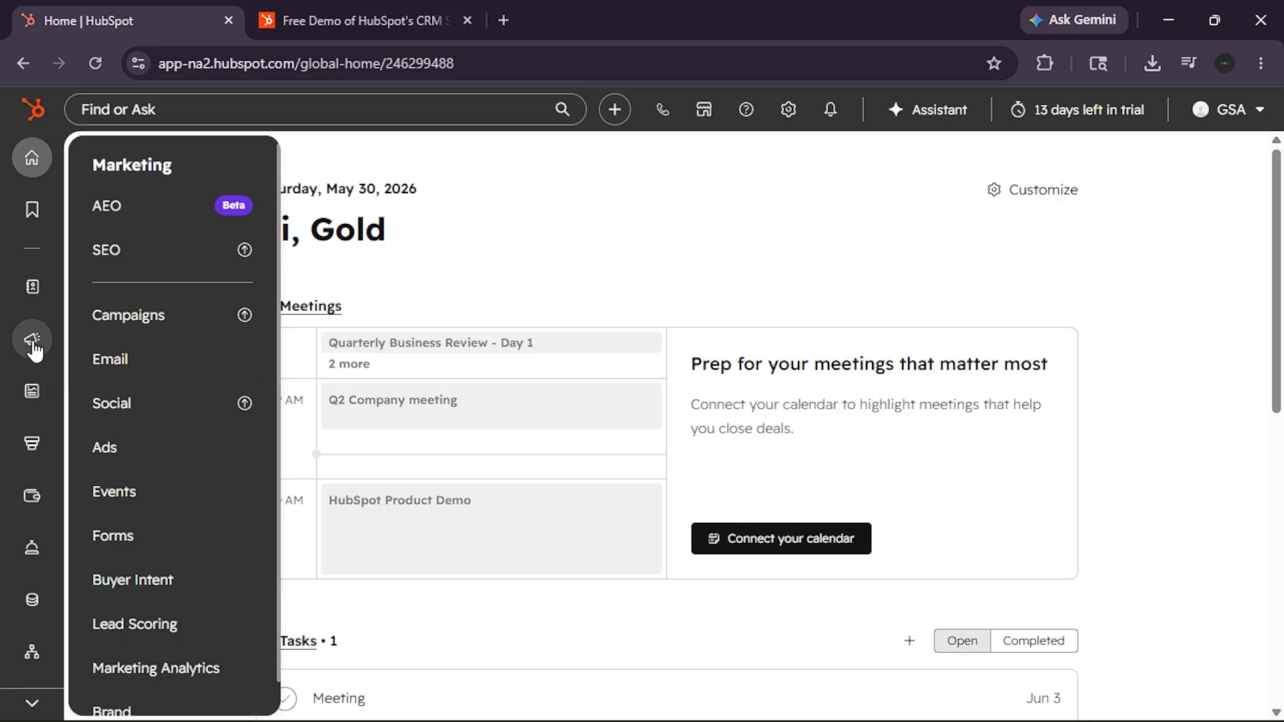
mouse_move(33, 299)
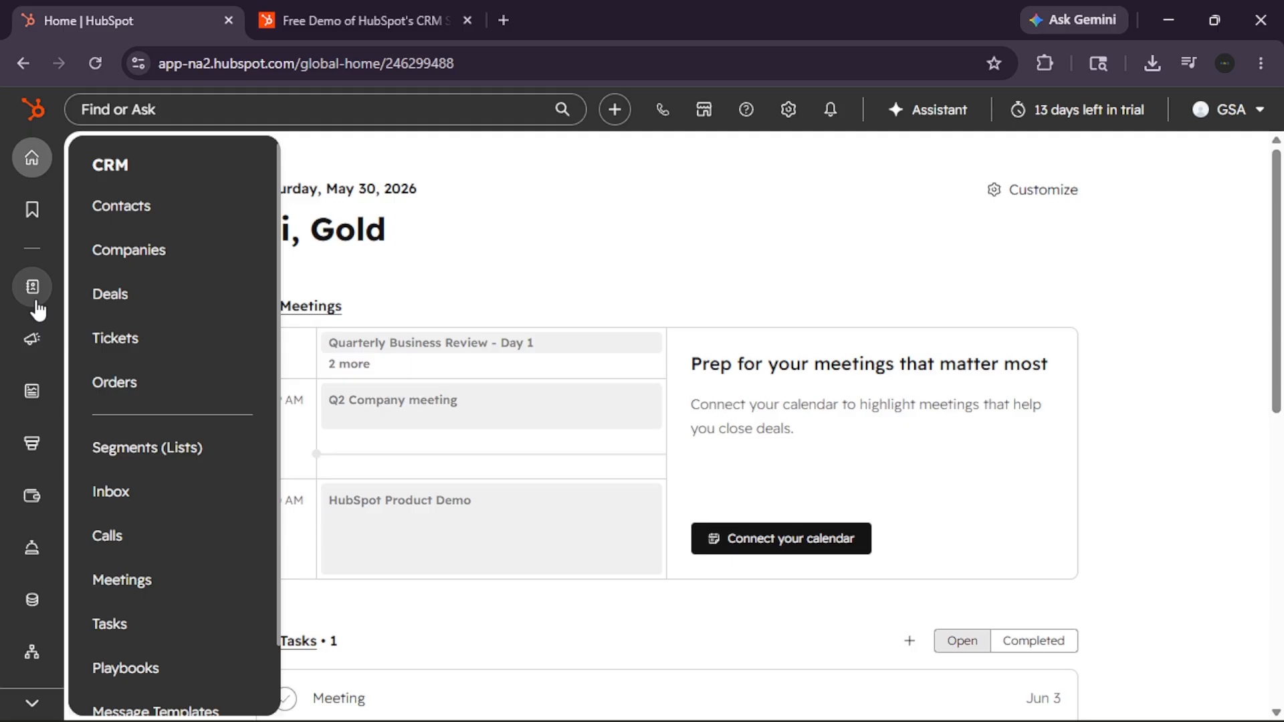
click(176, 295)
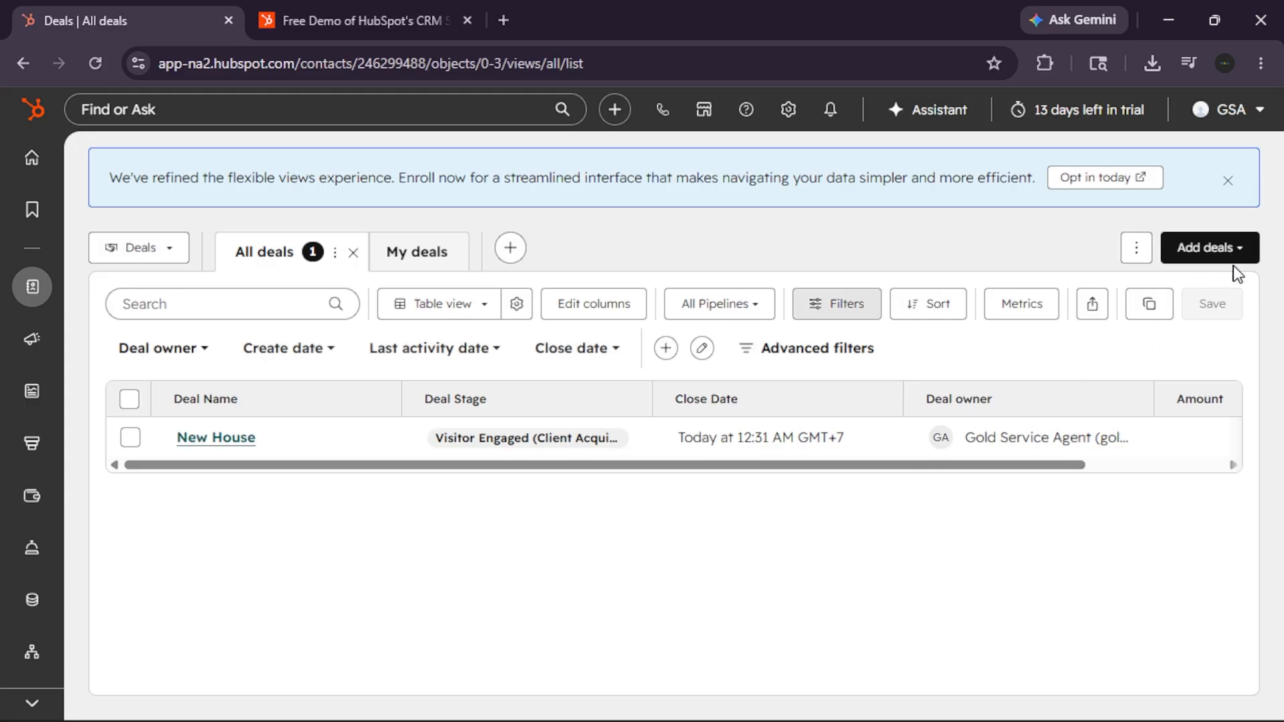
click(1250, 255)
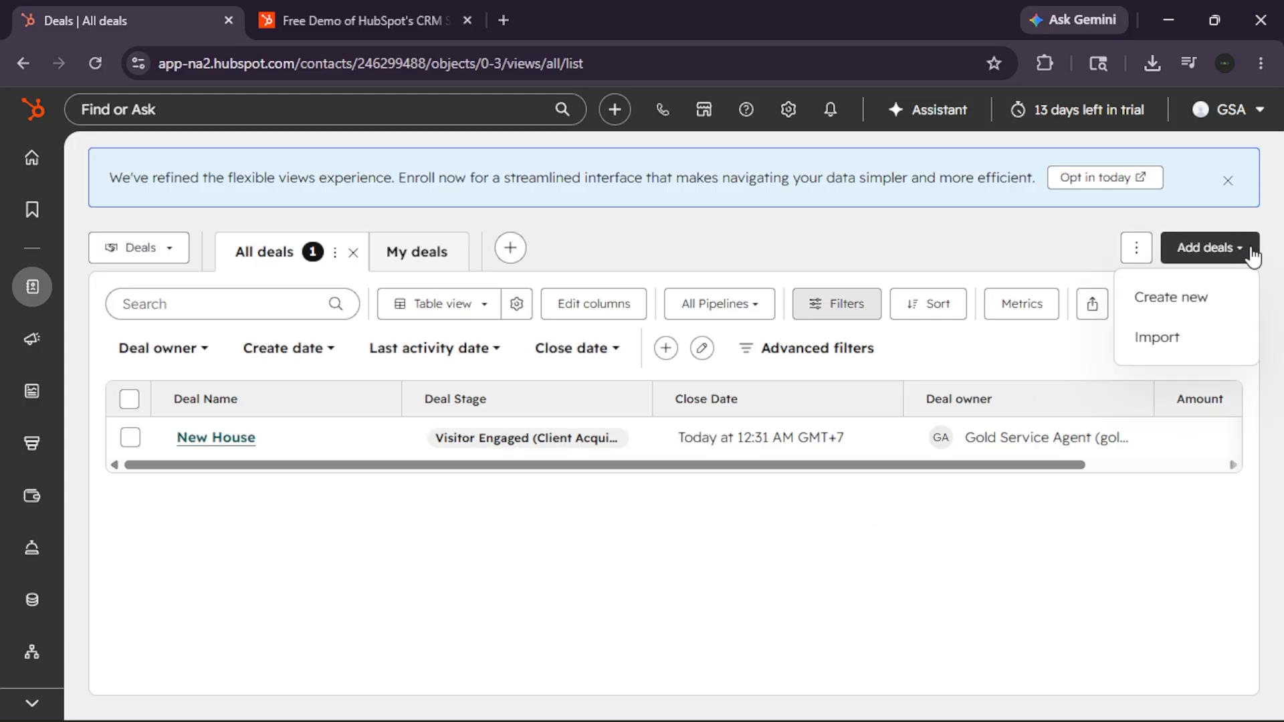
click(1178, 307)
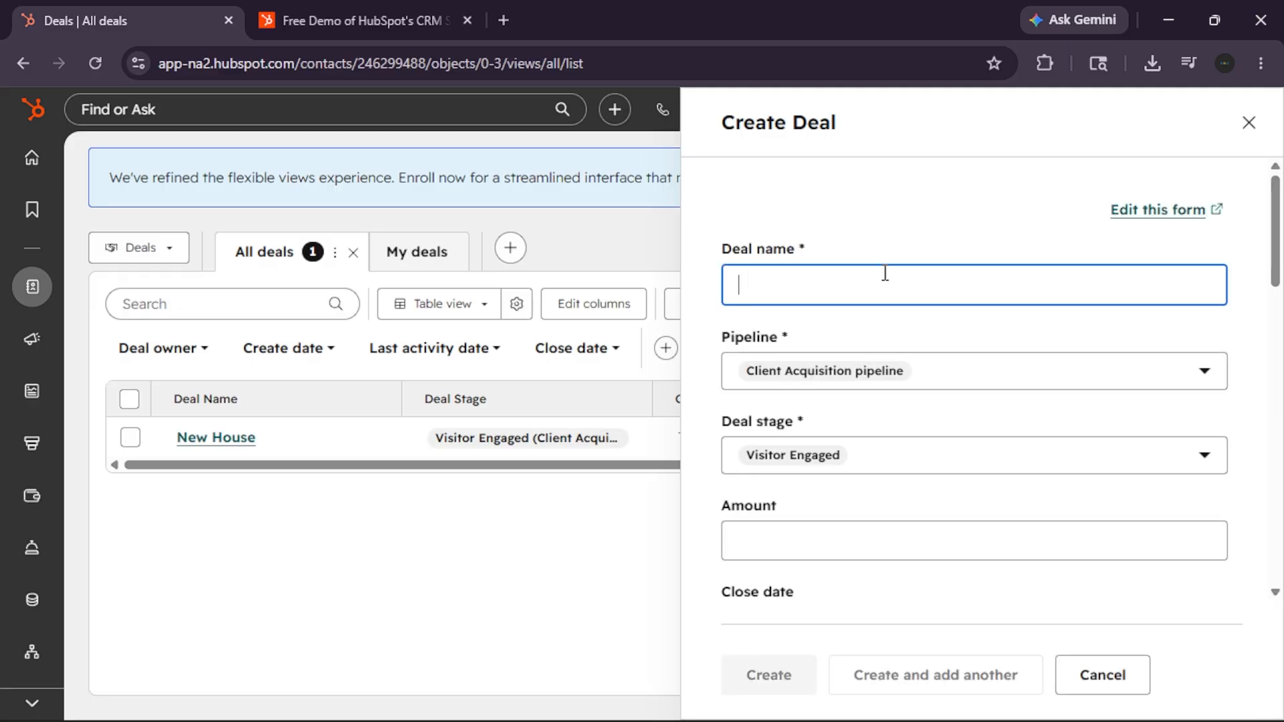
Name the deal "New Deal" and select the Client Acquisition pipeline for it.
text(New)
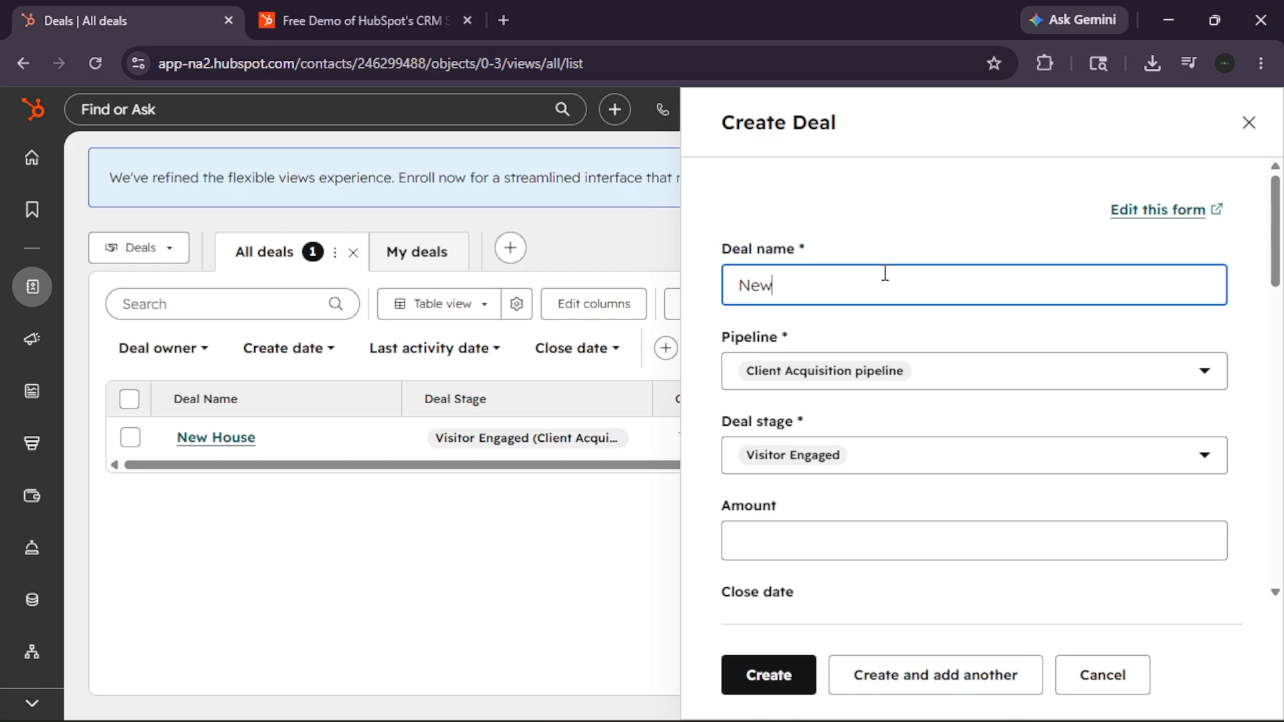
text( Deal)
scroll(884, 273, down, 1)
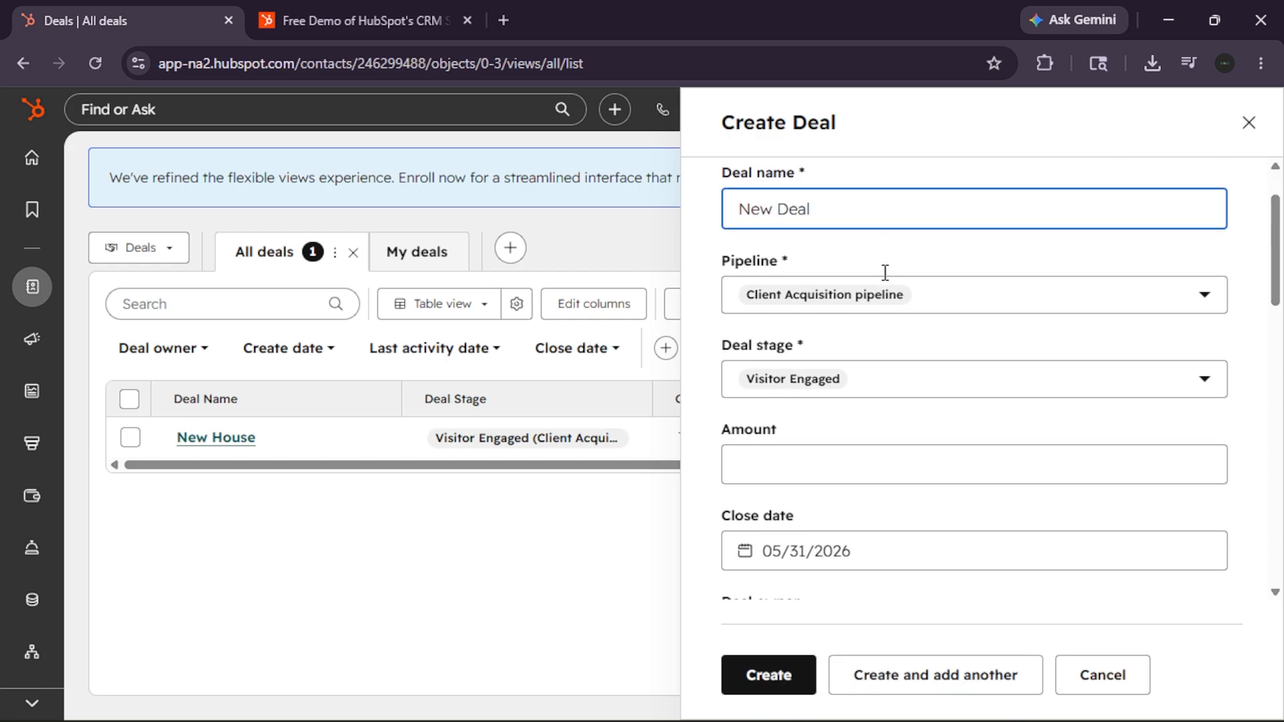
click(950, 298)
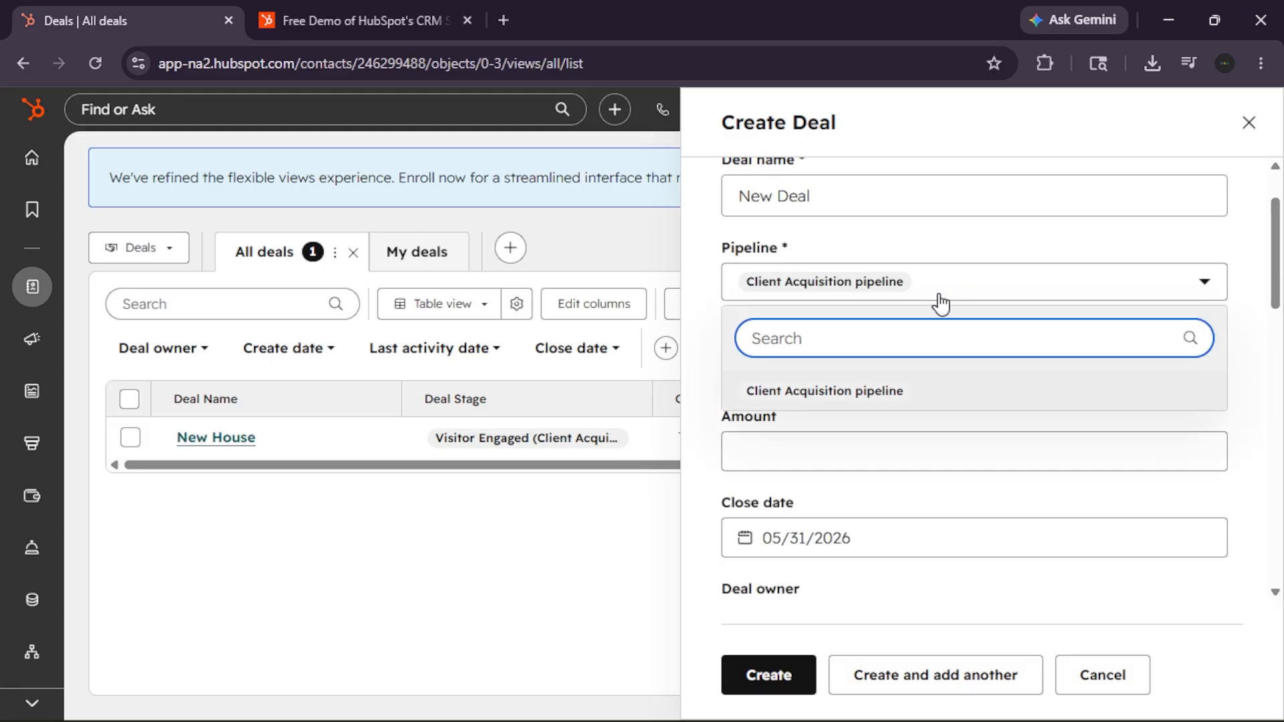
click(891, 390)
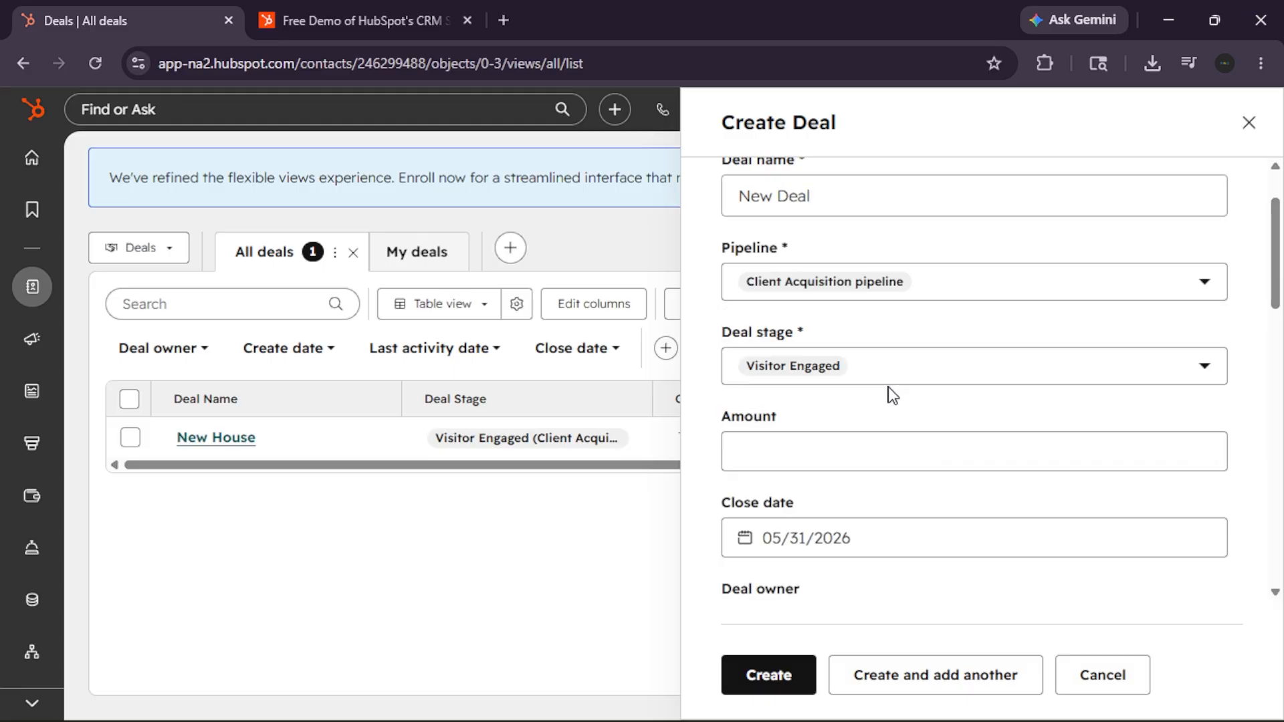
Set the new deal's stage to In Negotiation and its amount to 777.
click(953, 368)
scroll(869, 508, down, 1)
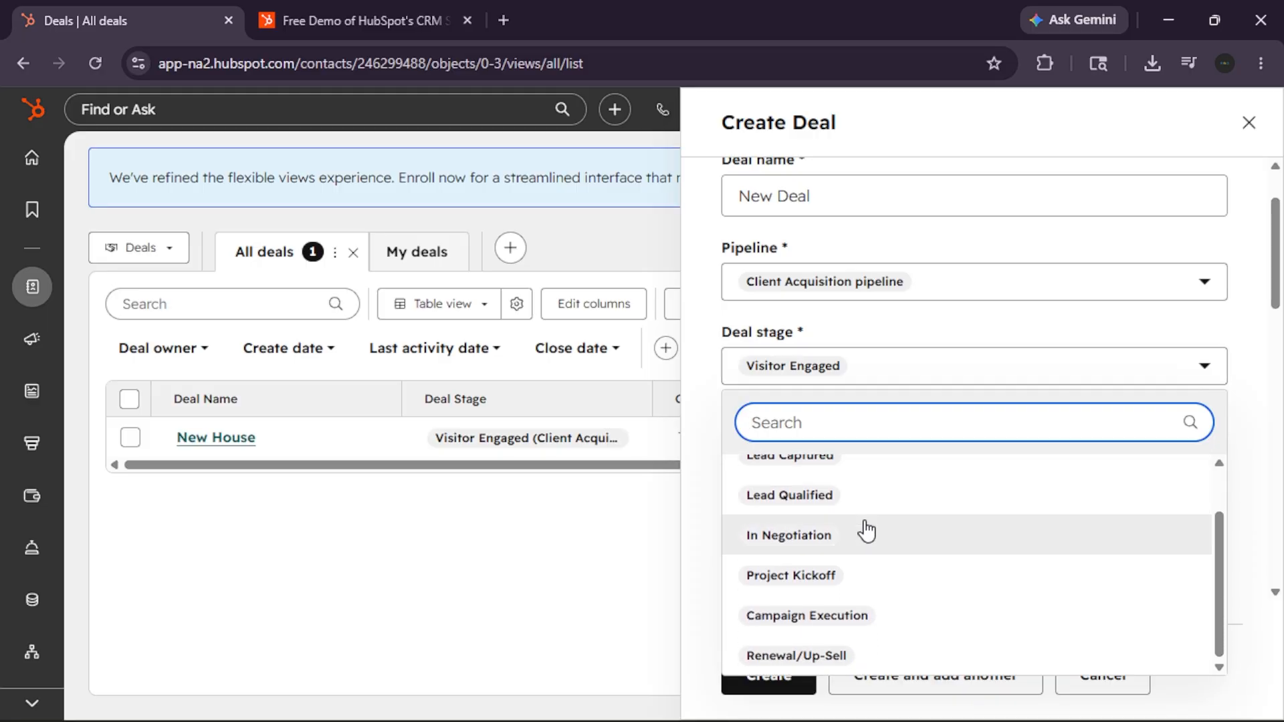
click(855, 542)
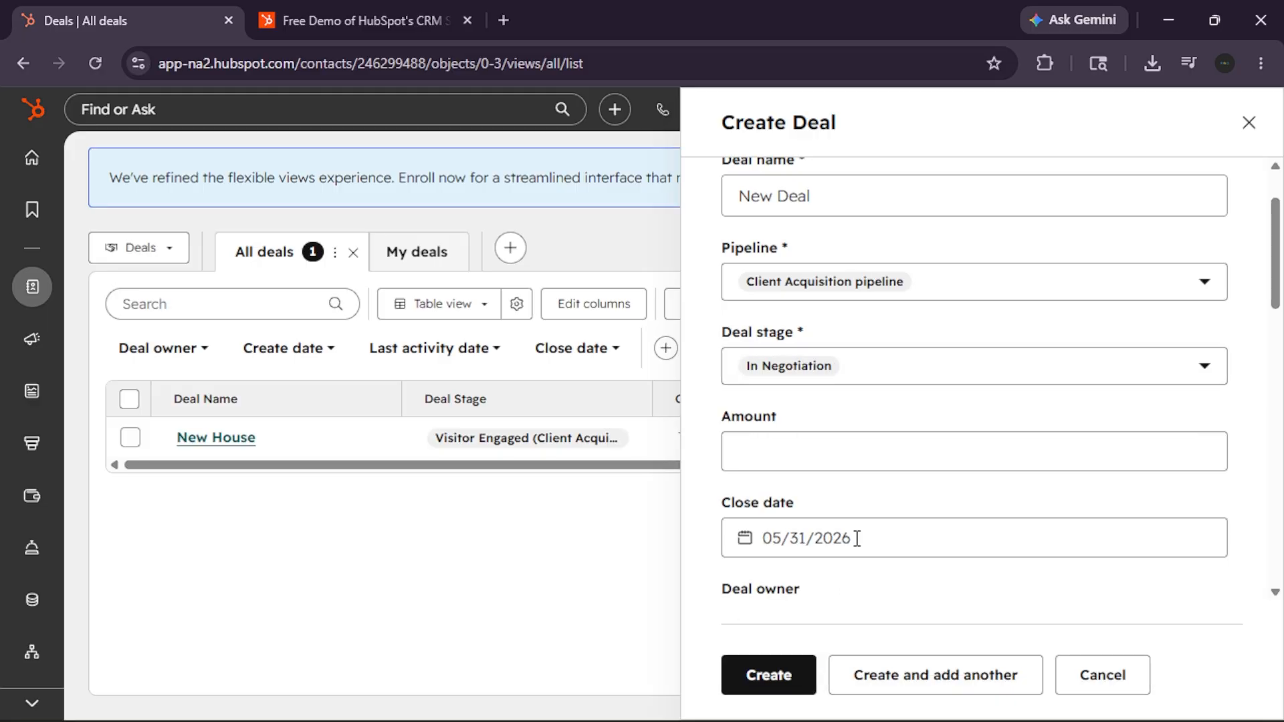
click(950, 471)
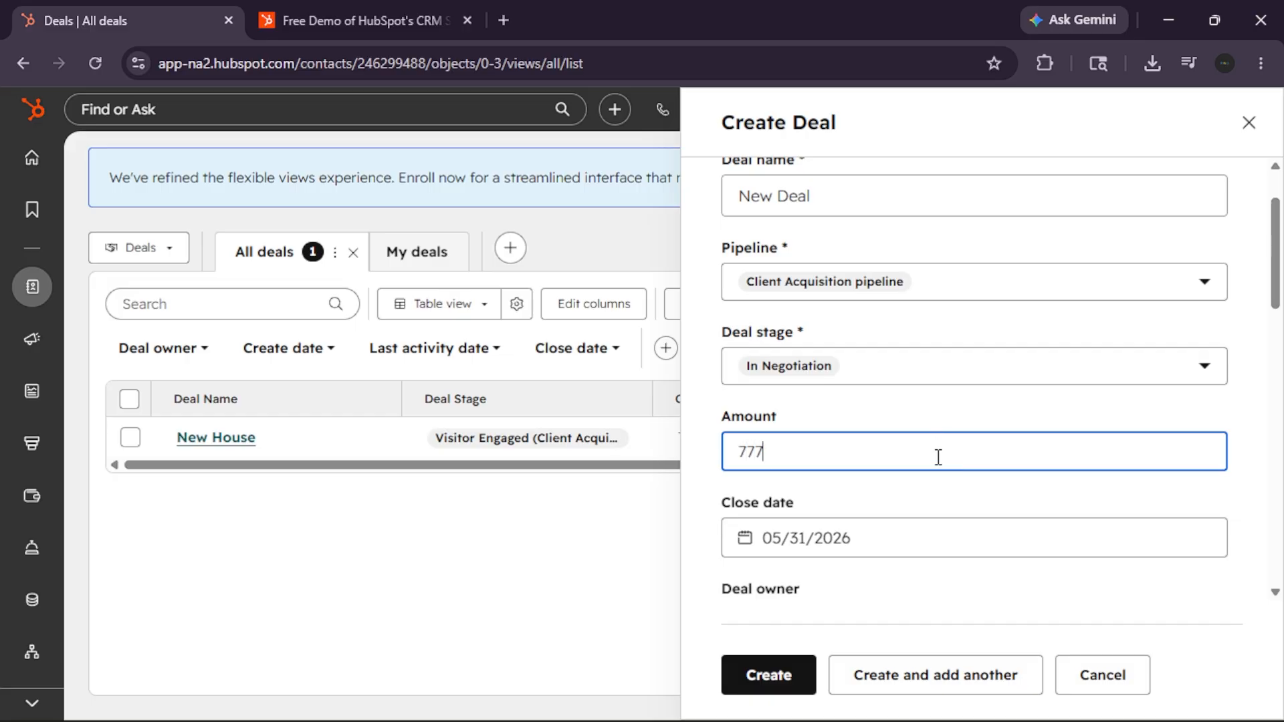
click(921, 499)
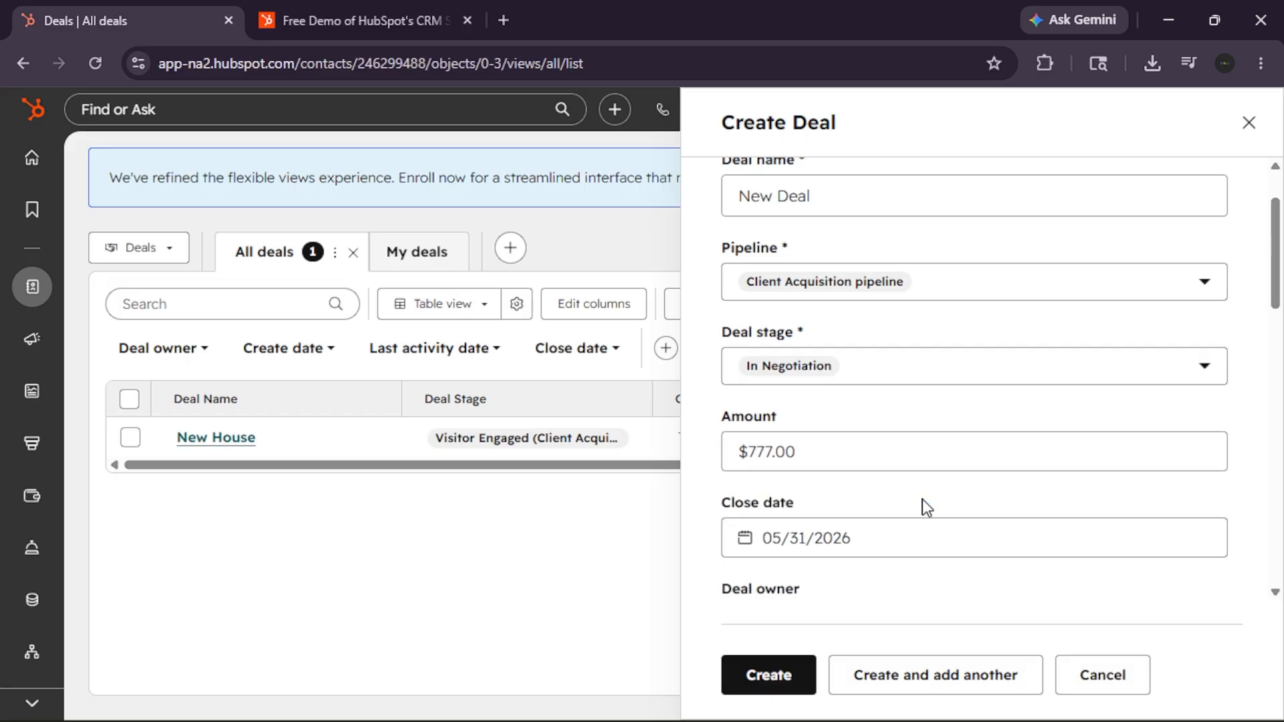
Set the new deal's type to Existing Business and its priority to Medium.
scroll(922, 499, down, 3)
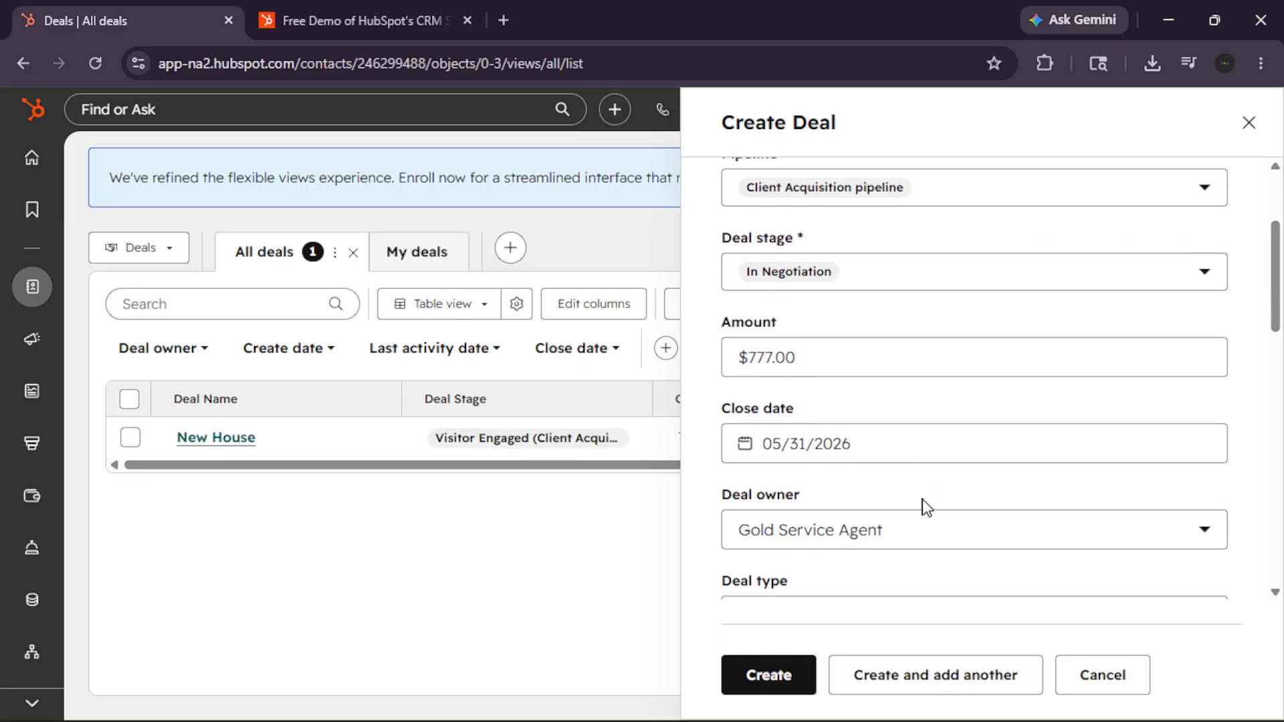
scroll(926, 506, down, 4)
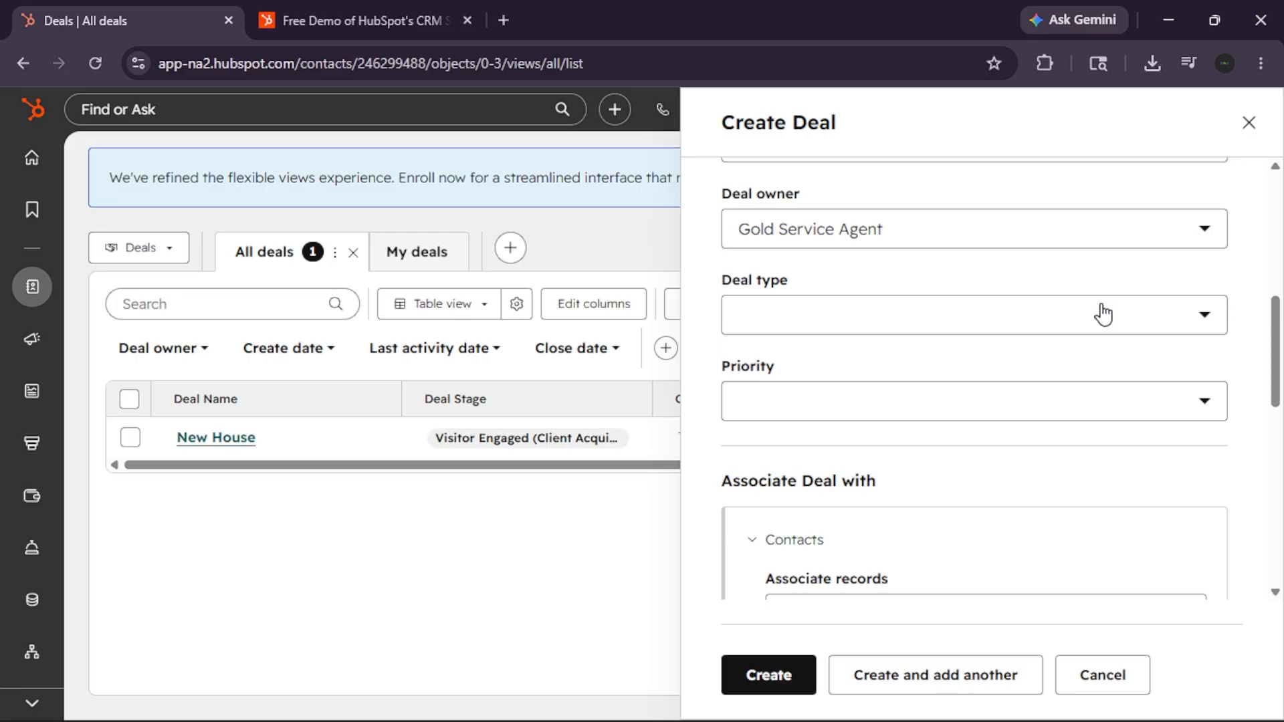
click(1098, 312)
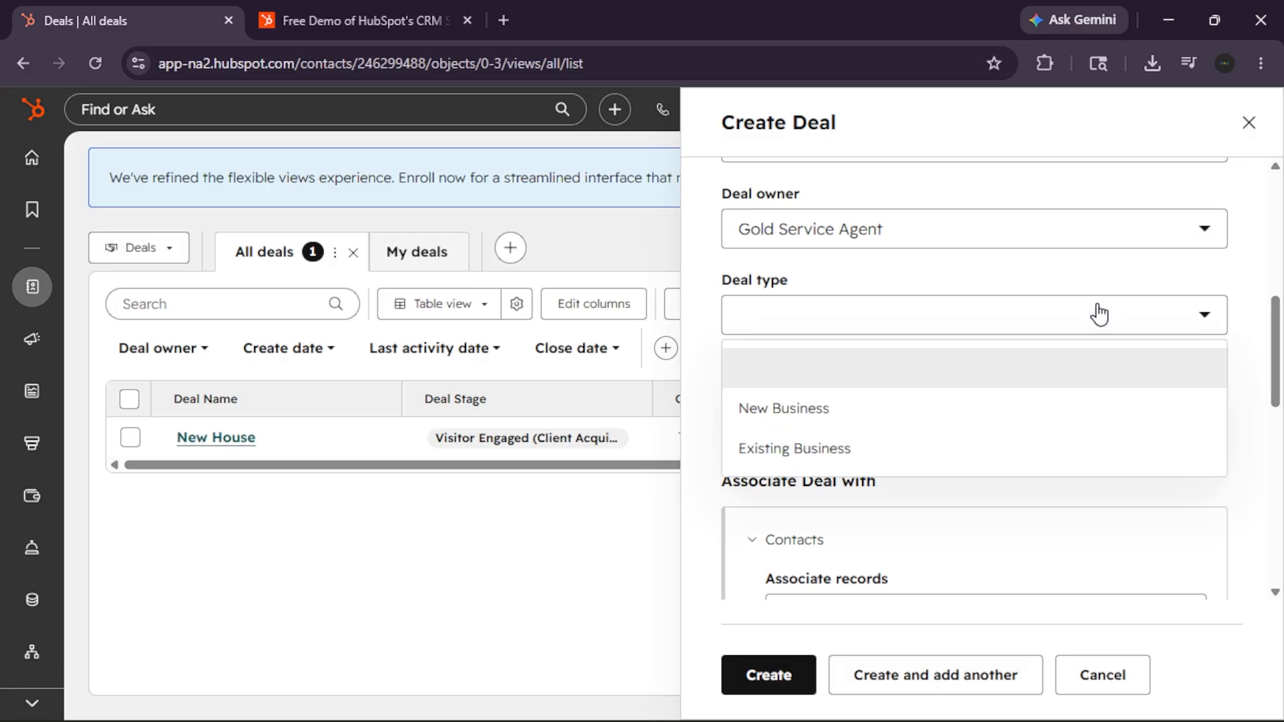
click(857, 441)
click(926, 405)
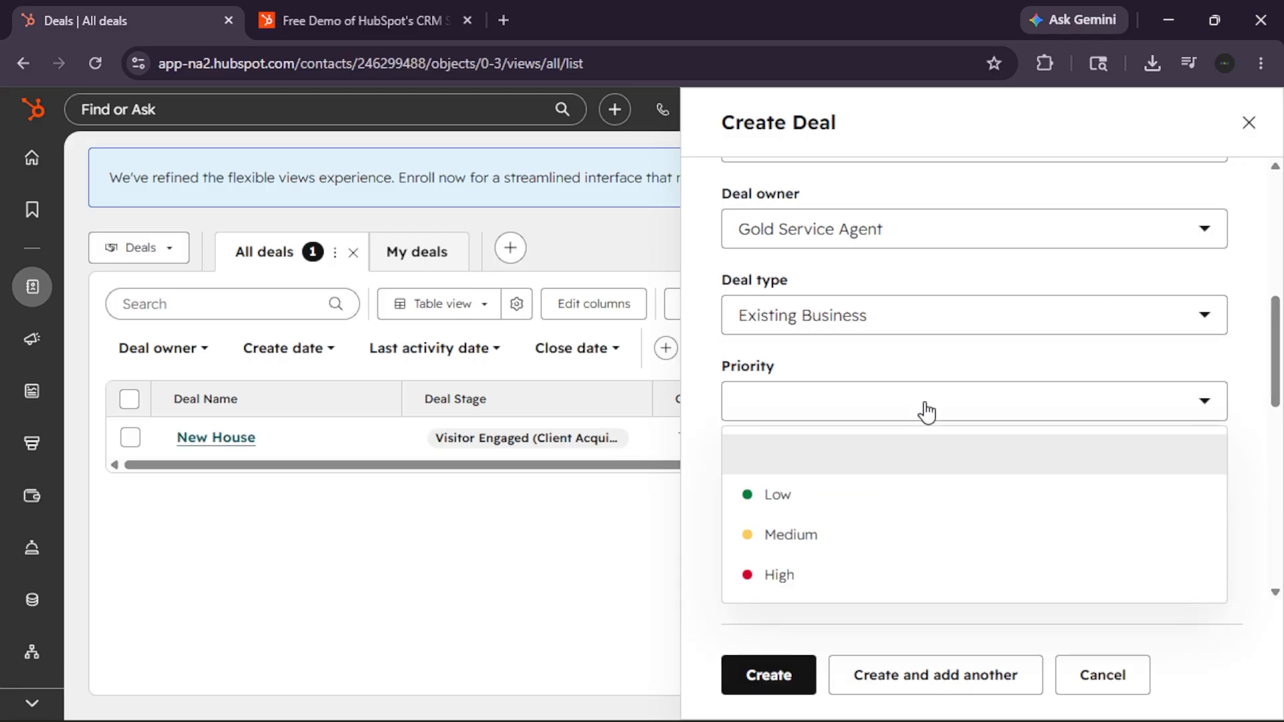
click(802, 541)
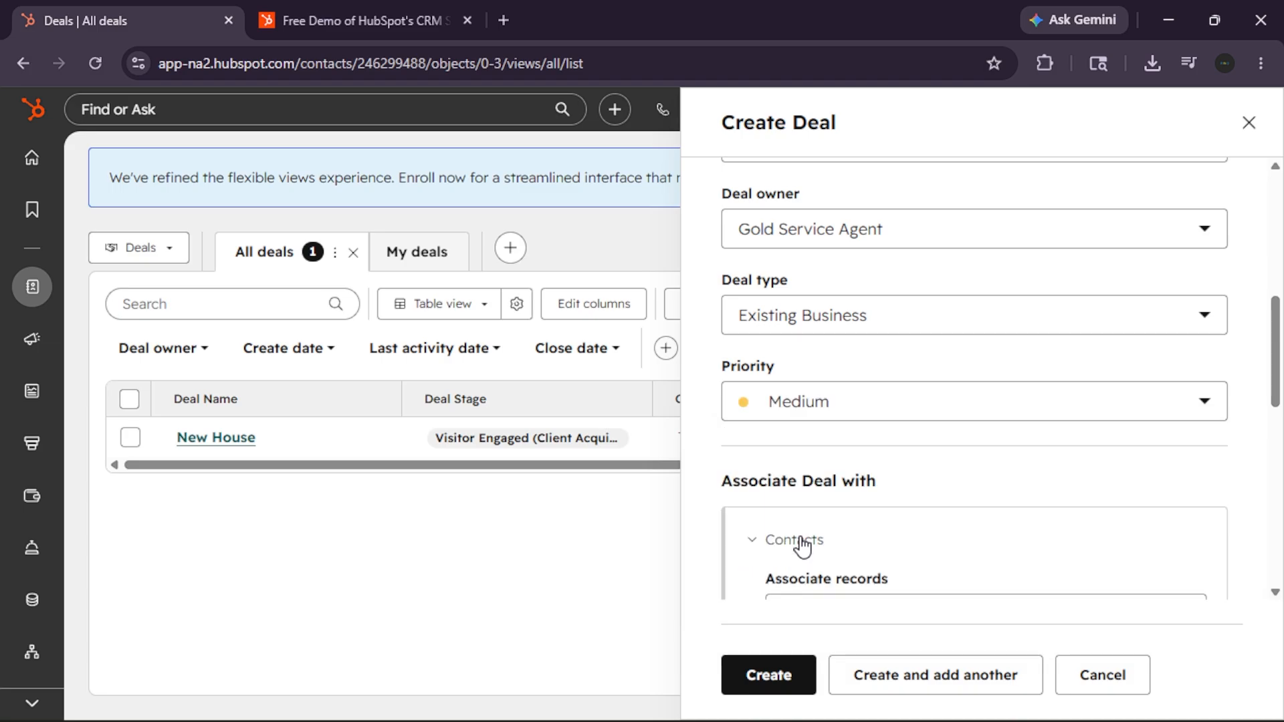
Review the contact and company association fields in the new deal form.
scroll(903, 468, down, 3)
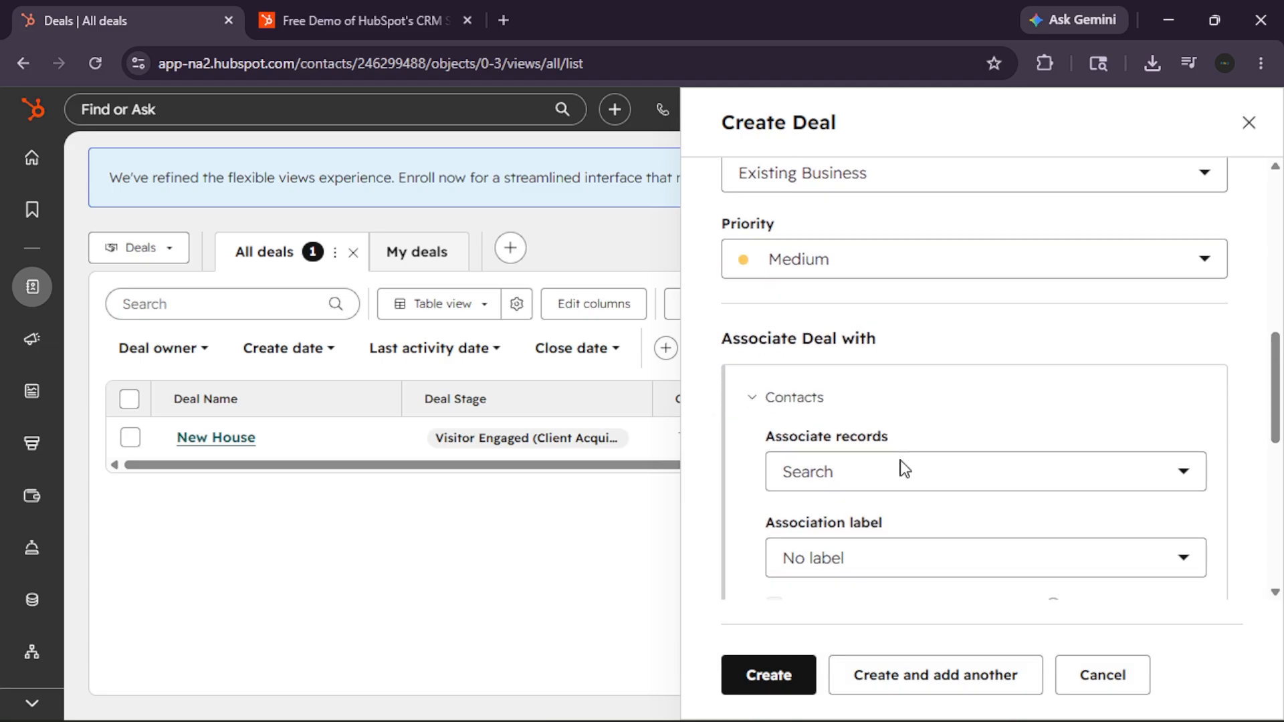
scroll(903, 468, down, 6)
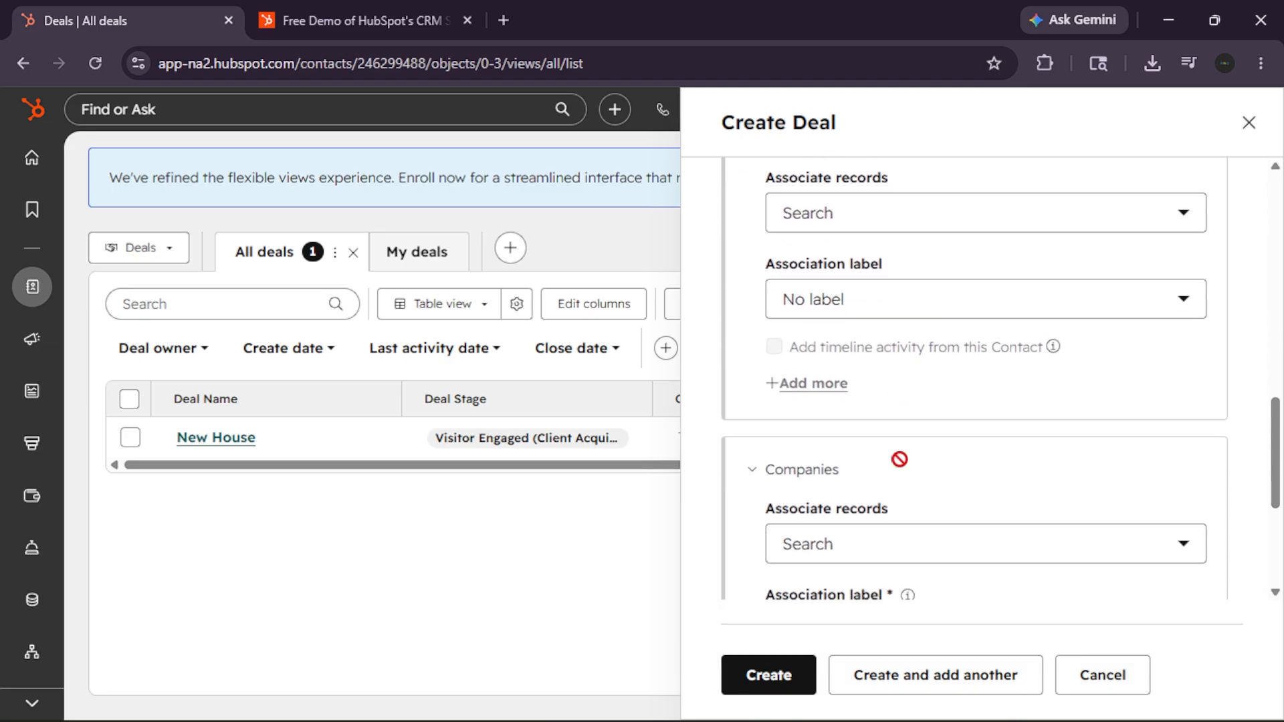
scroll(903, 468, down, 1)
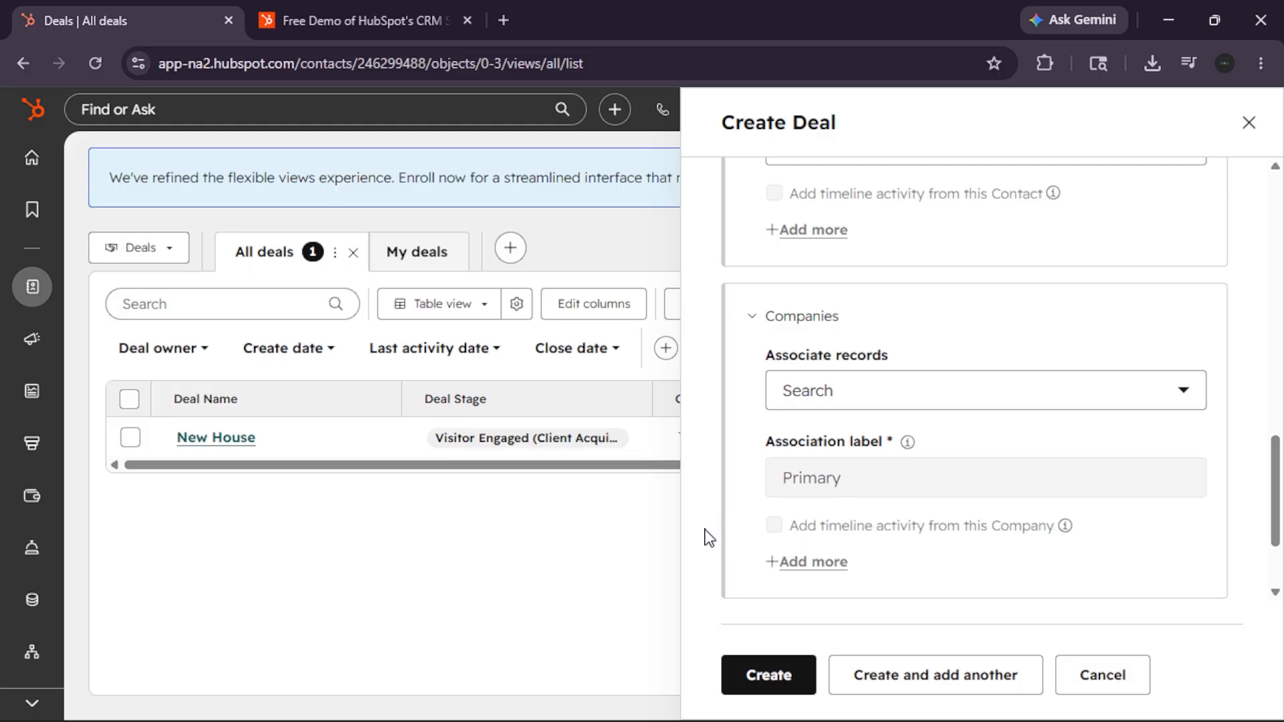